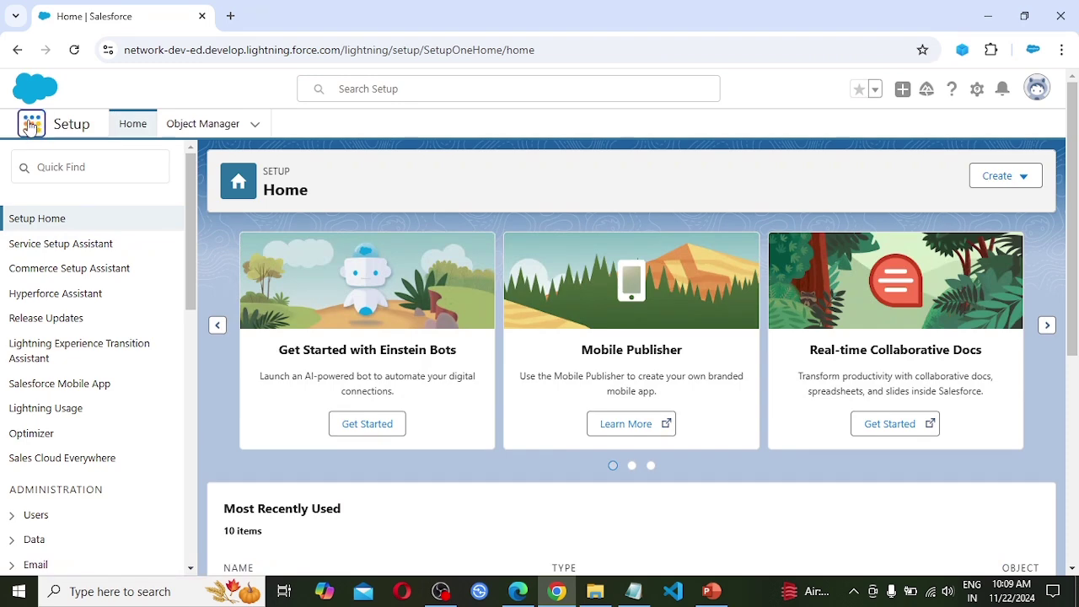
# Step: Find Leads through the app launcher and open its list in a new browser tab
pyautogui.click(32, 124)
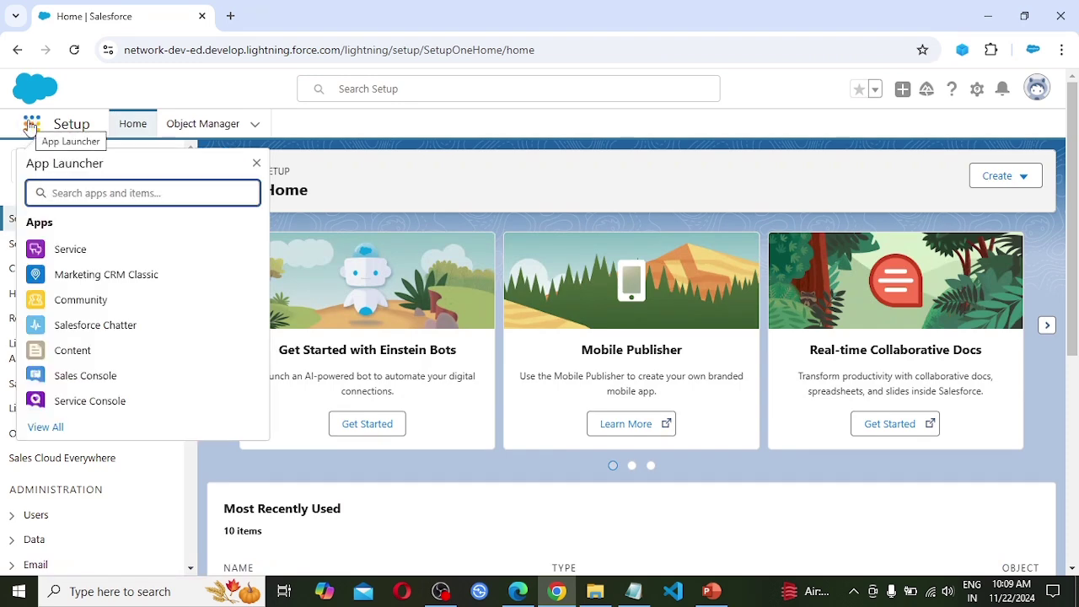
pyautogui.write('leads')
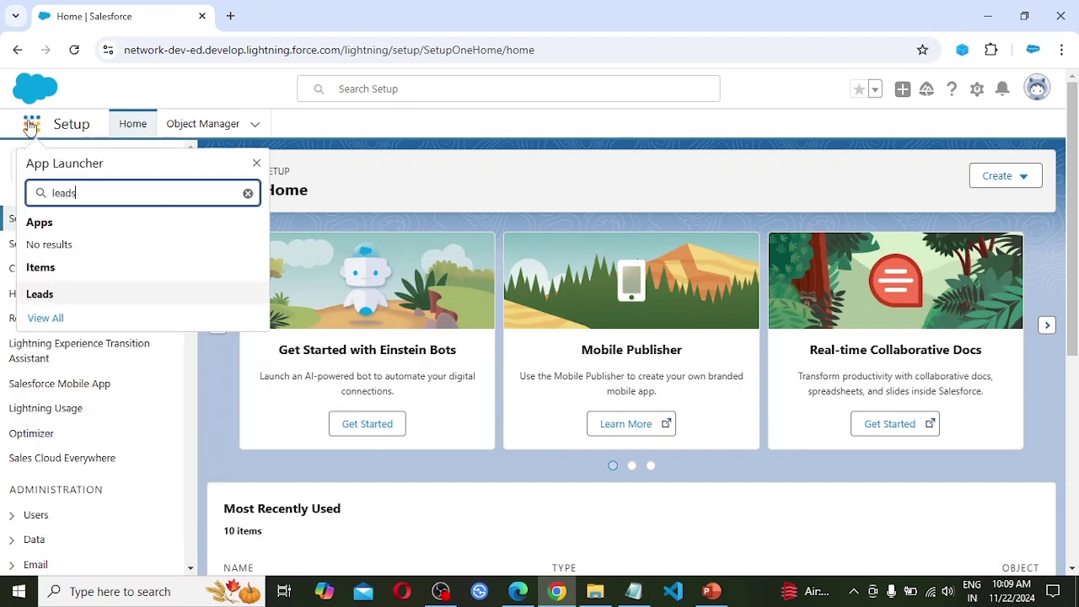
pyautogui.rightClick(38, 296)
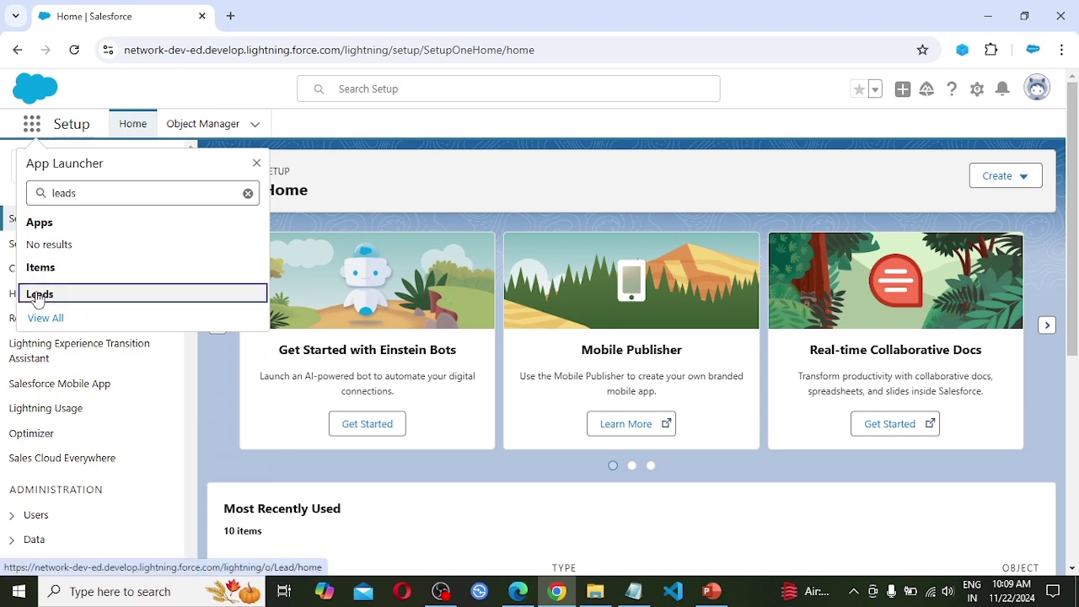
pyautogui.click(76, 312)
pyautogui.hotkey('ctrl', 'Tab')
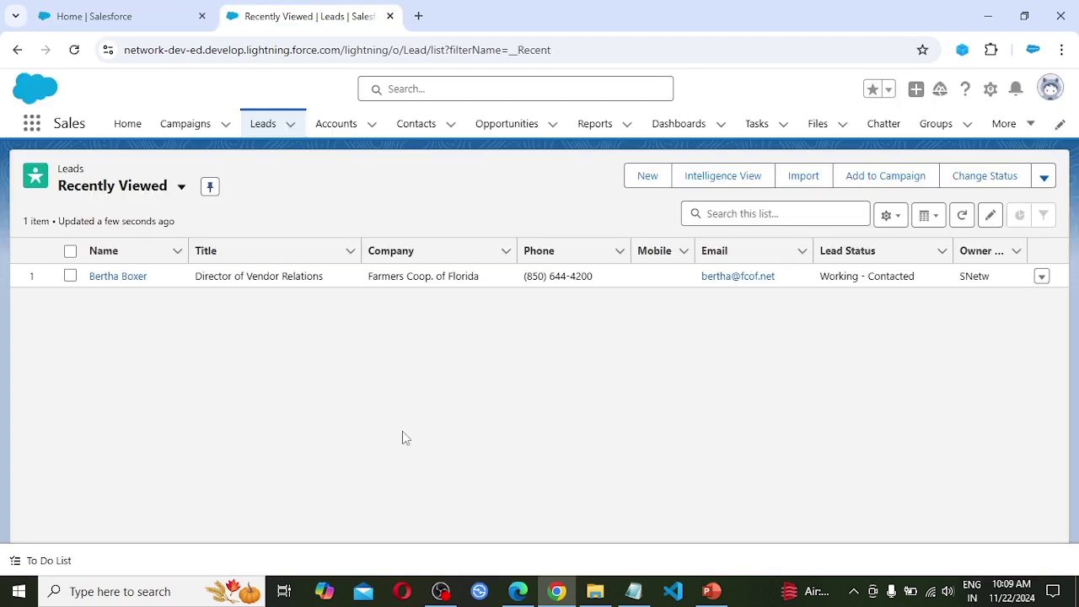
# Step: Examine the fields and Lead Source options of a new lead form, closing it without saving
pyautogui.click(642, 179)
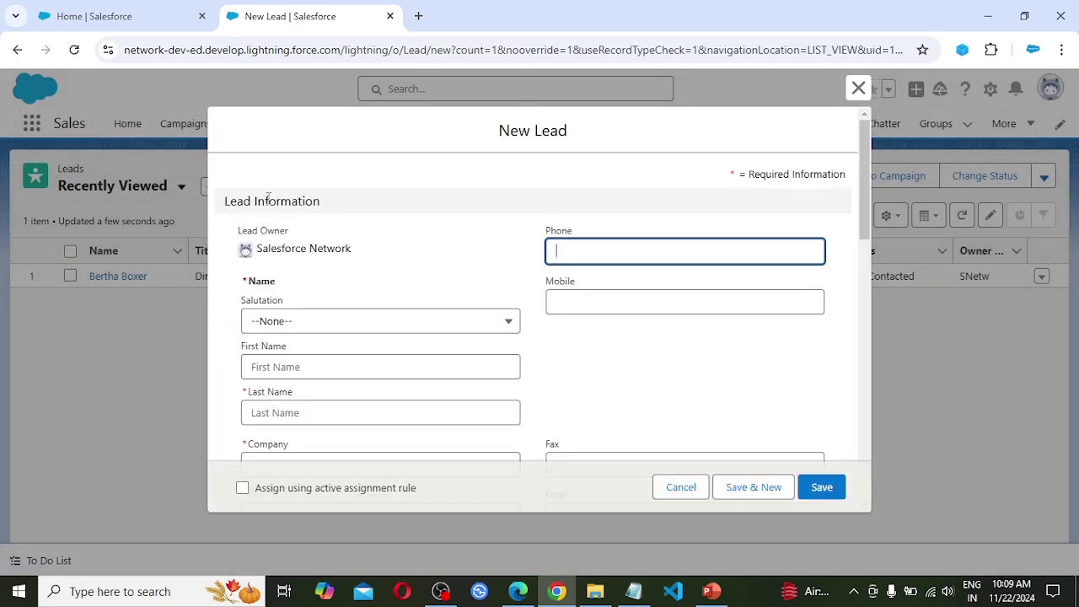
pyautogui.scroll(-1, 309, 272)
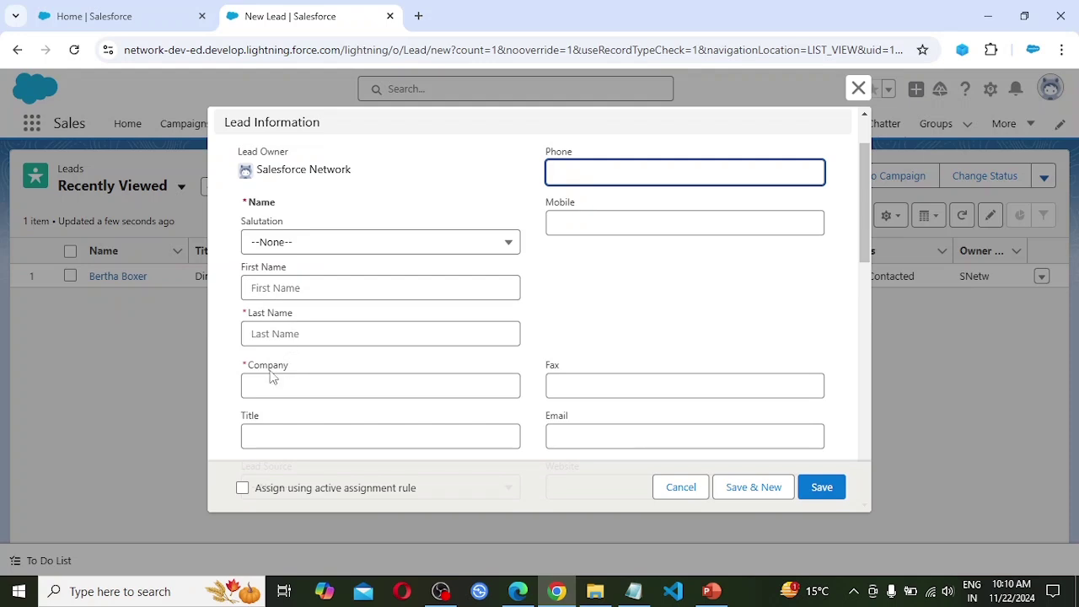
pyautogui.scroll(-1, 300, 391)
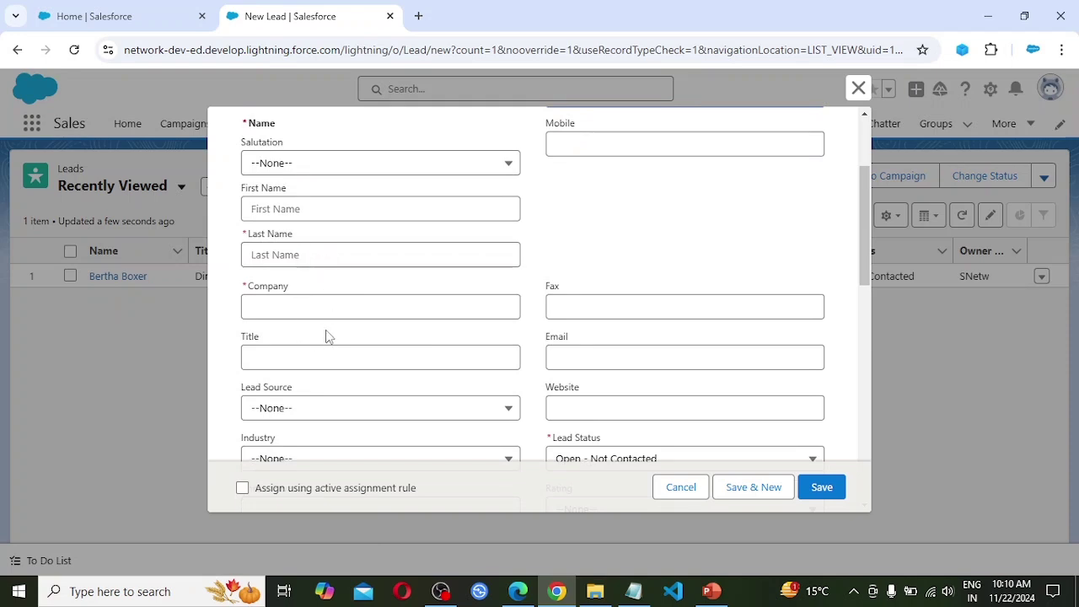
pyautogui.scroll(-1, 292, 347)
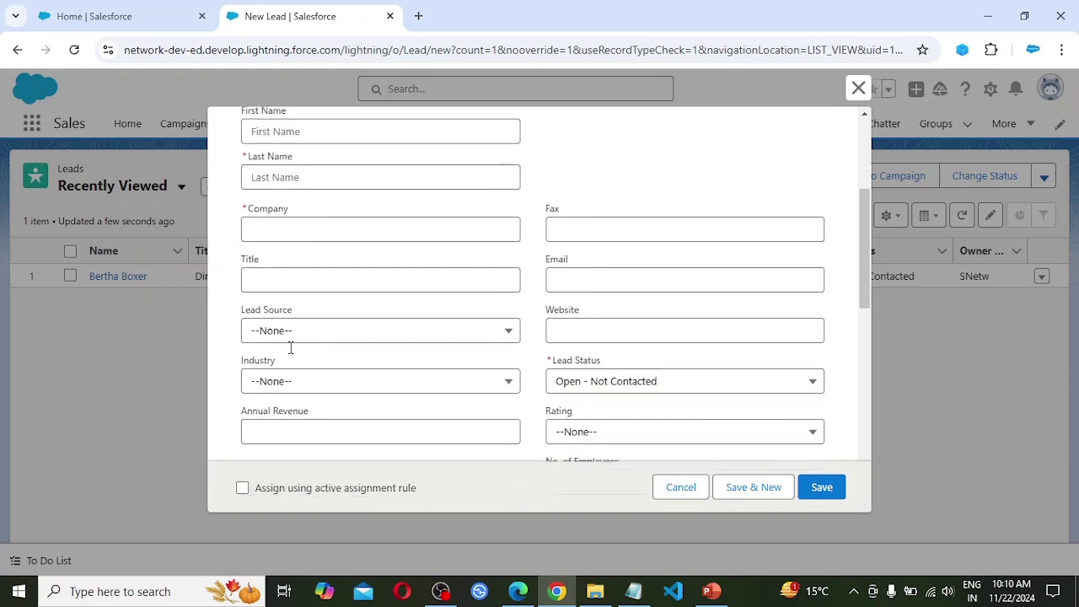
pyautogui.click(314, 330)
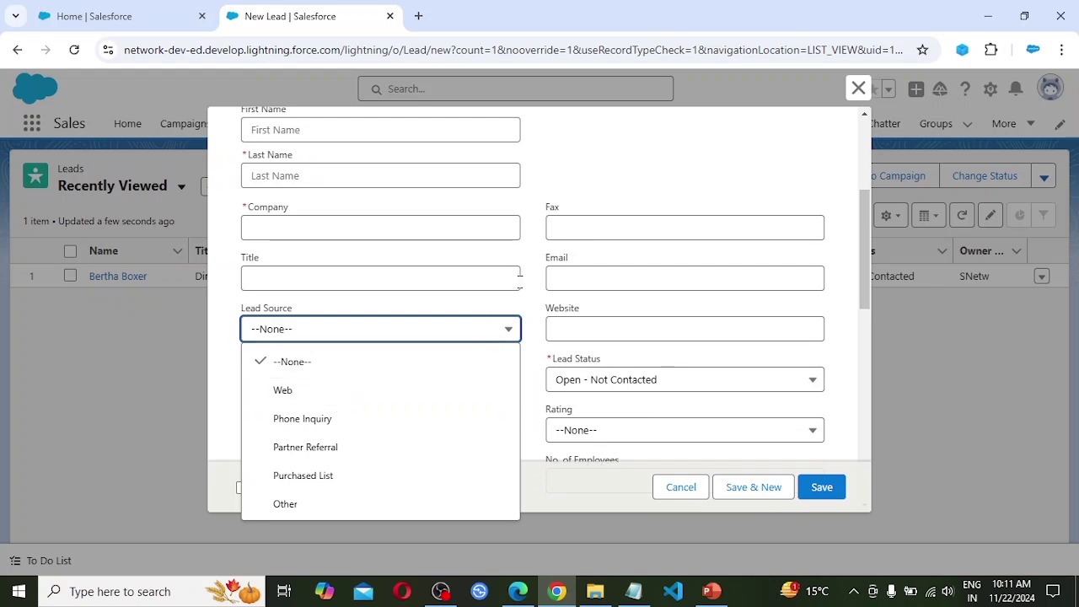
pyautogui.click(539, 290)
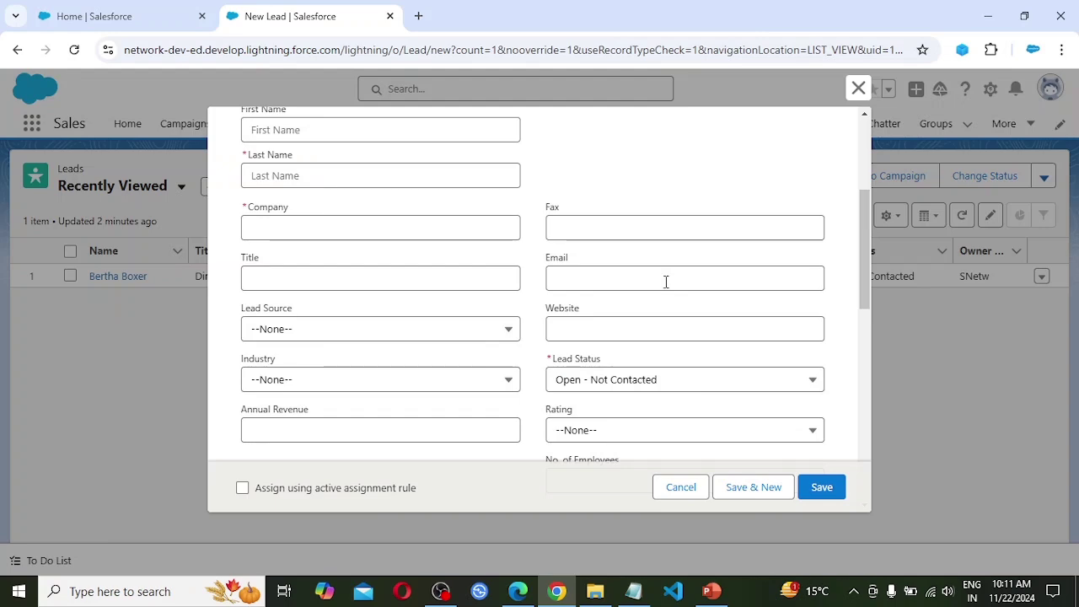
pyautogui.click(858, 88)
# Step: Go to Setup, find Flows under Process Automation and open it in a new browser tab
pyautogui.click(992, 90)
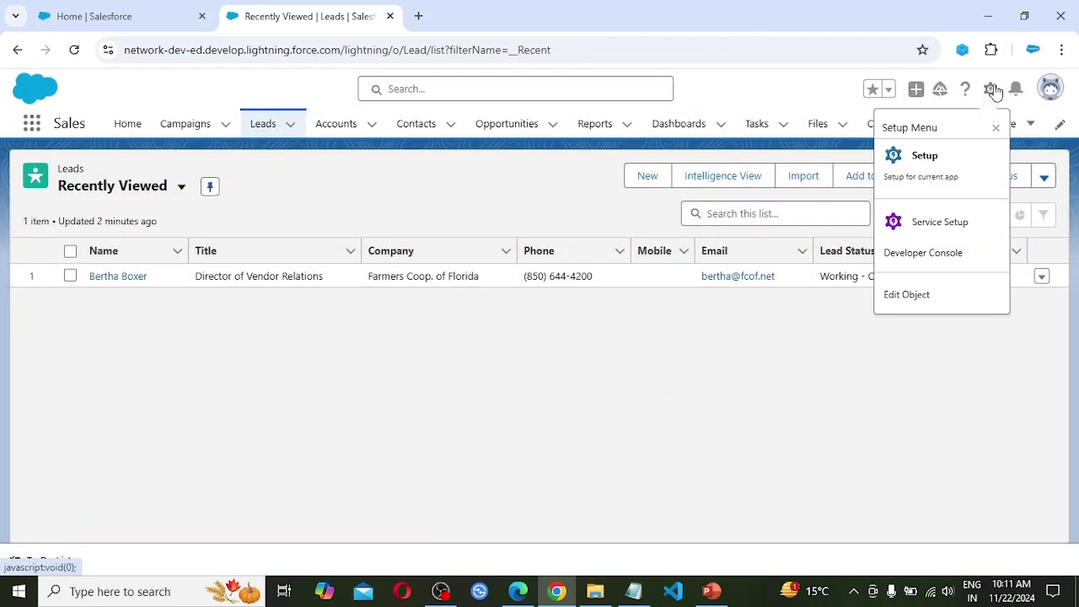
pyautogui.click(953, 165)
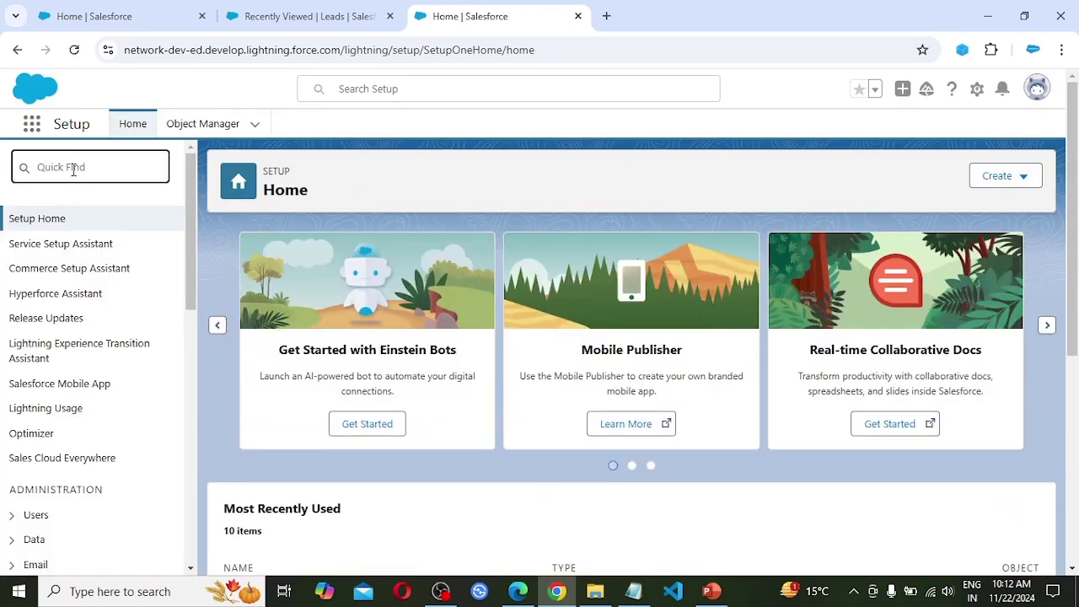
pyautogui.write('Flows')
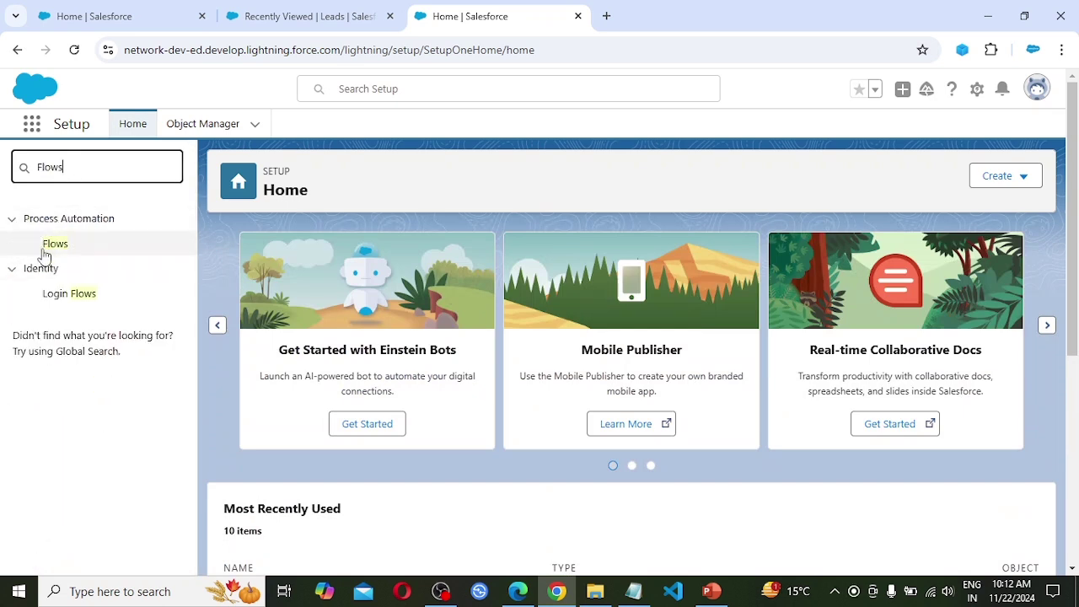
pyautogui.rightClick(52, 246)
pyautogui.click(81, 257)
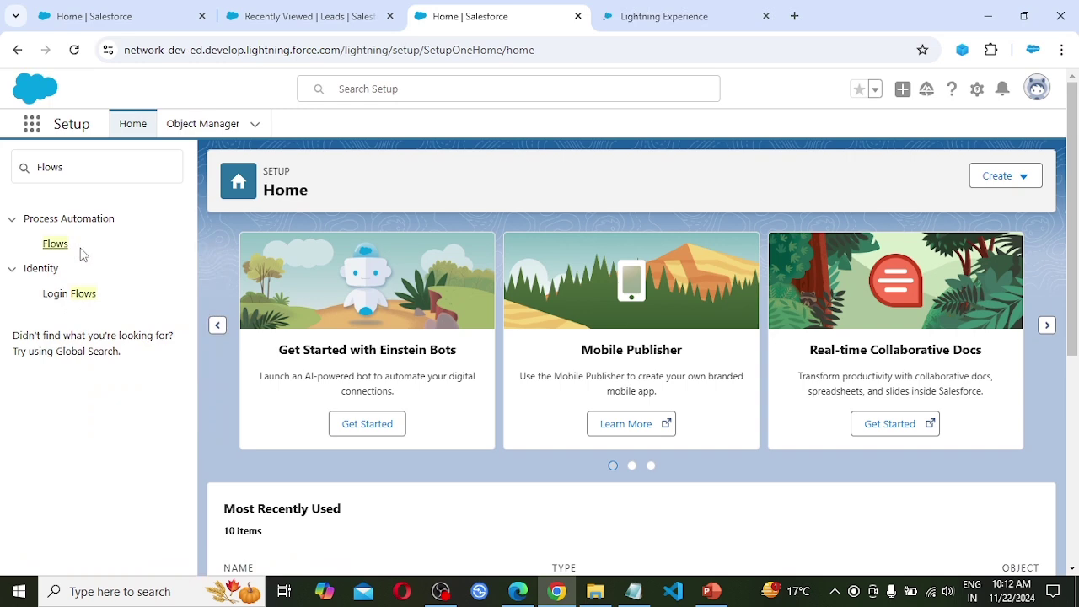
pyautogui.click(694, 13)
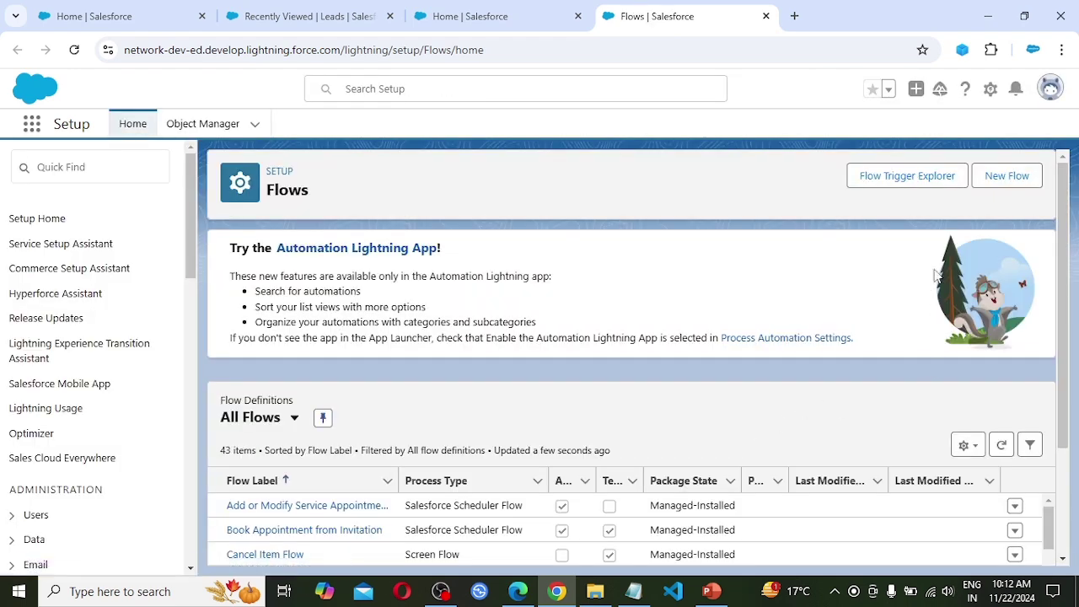
# Step: Create a new flow from scratch with the type Record-Triggered Flow
pyautogui.click(1012, 182)
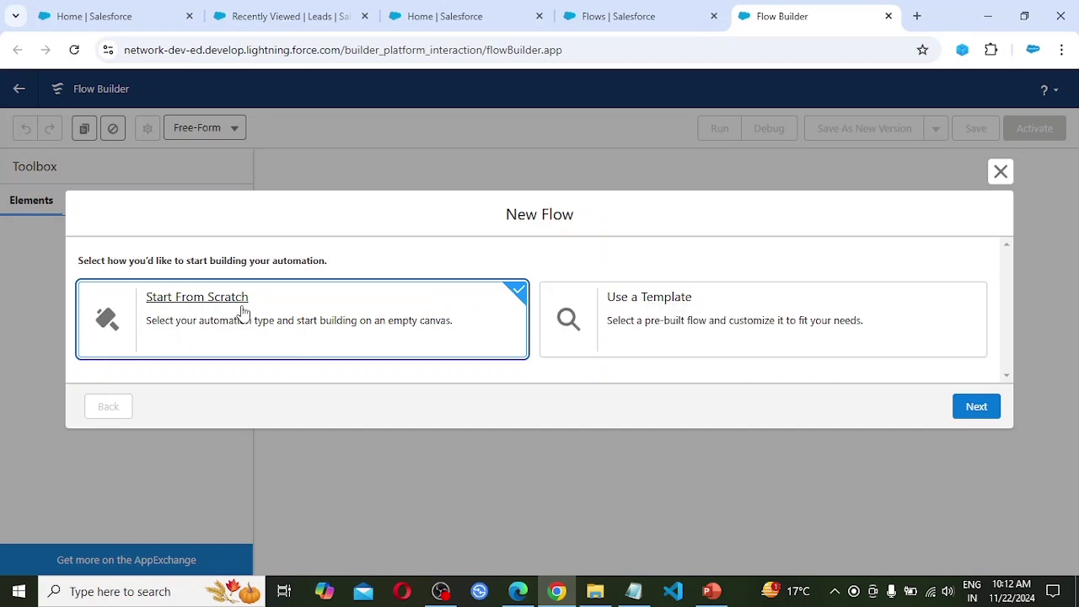
pyautogui.click(979, 409)
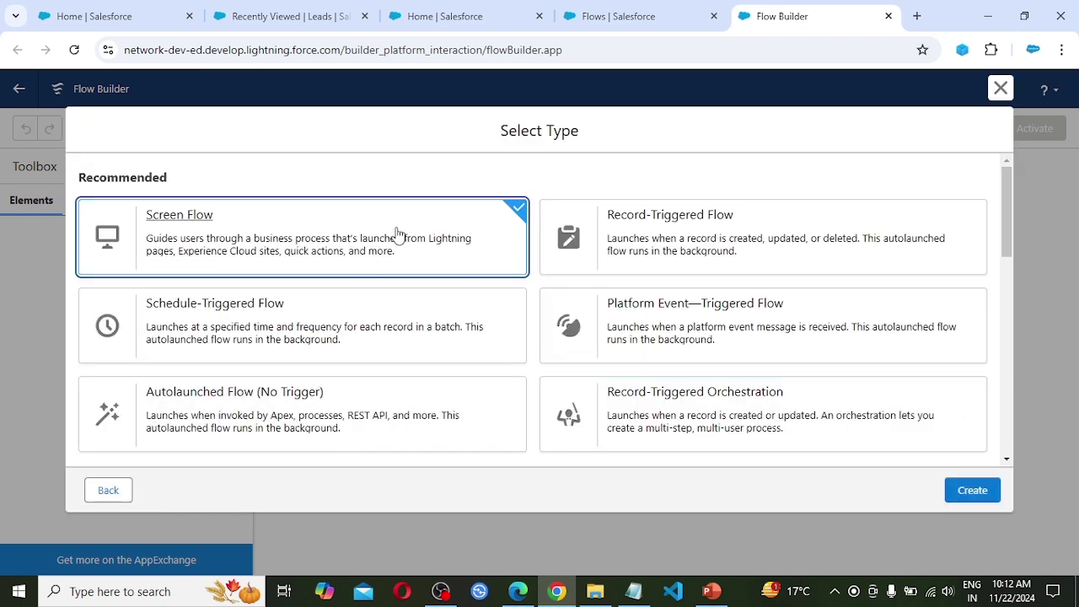
pyautogui.click(745, 245)
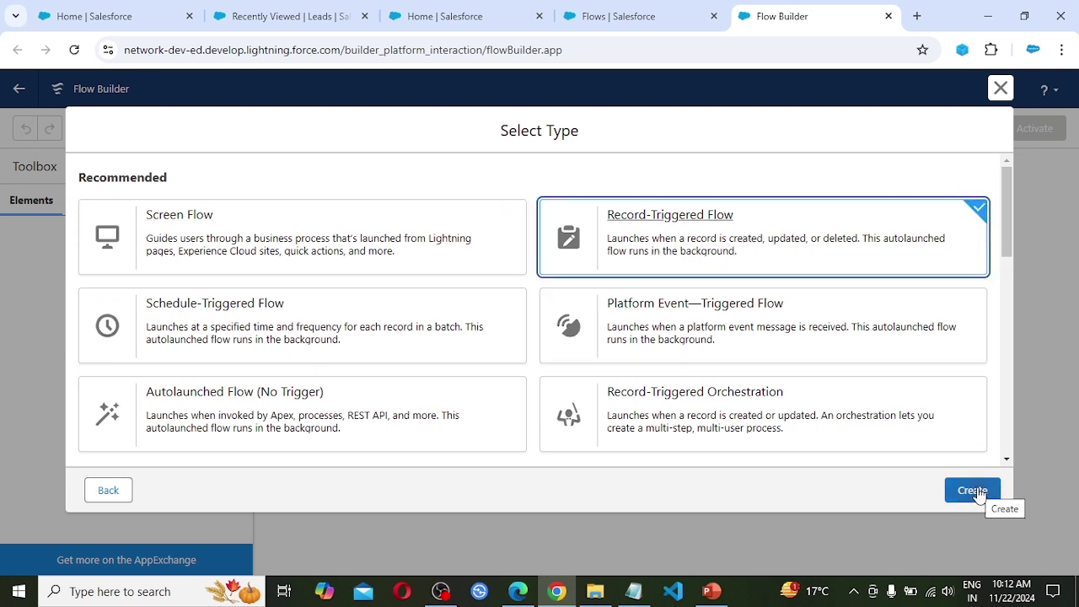
pyautogui.click(974, 492)
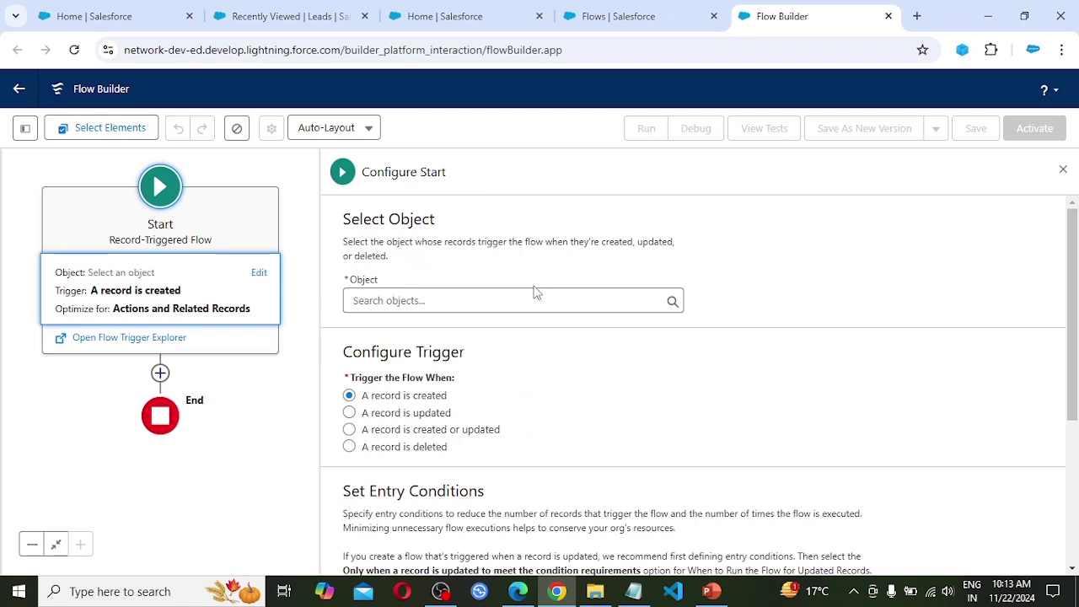
# Step: Set the flow's triggering object to Lead
pyautogui.click(503, 303)
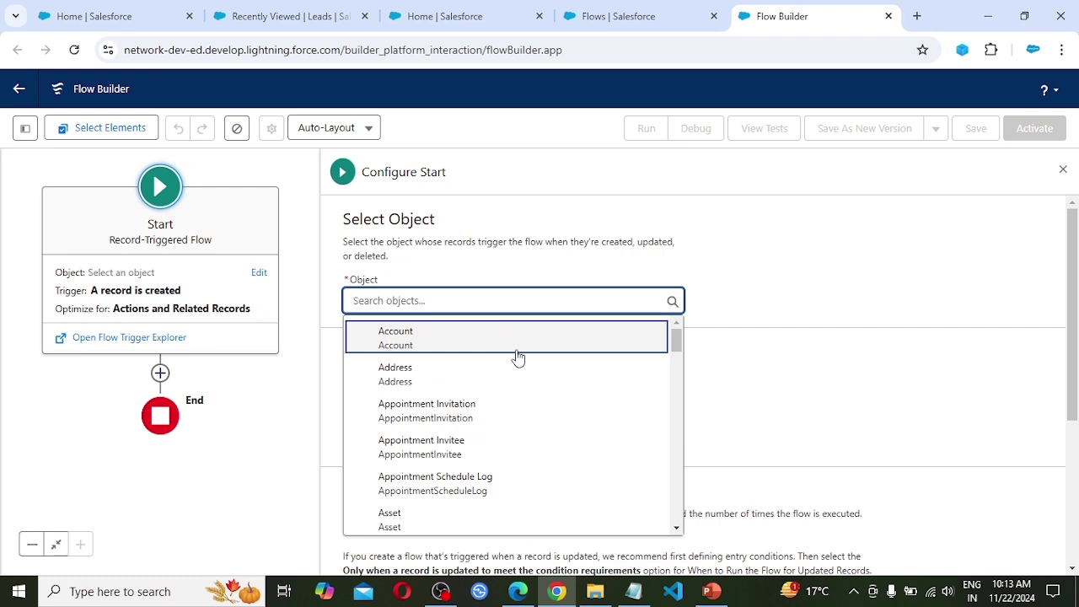
pyautogui.write('le')
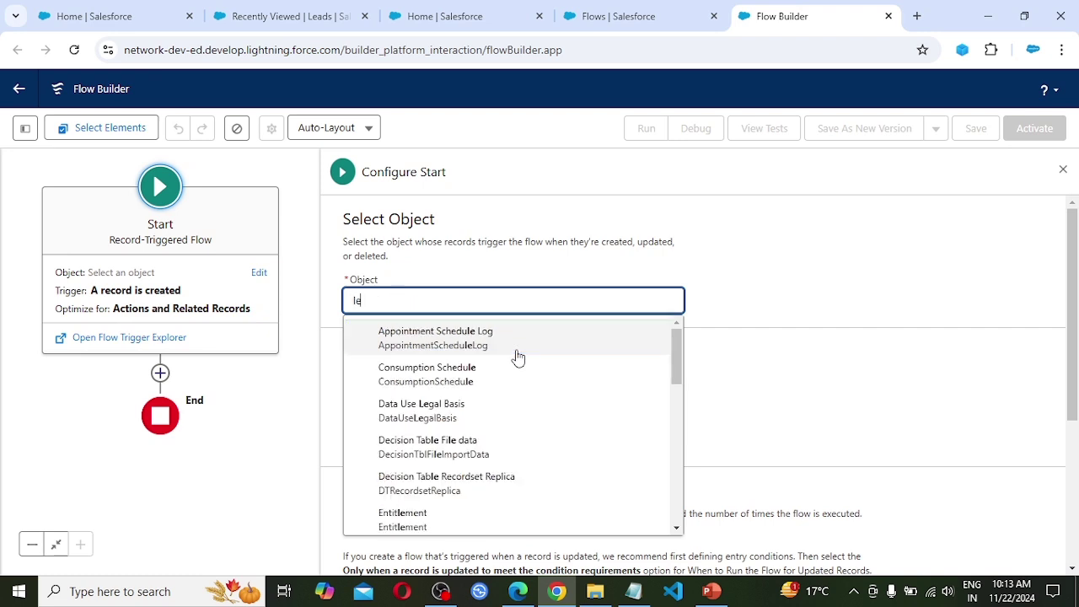
pyautogui.write('ad')
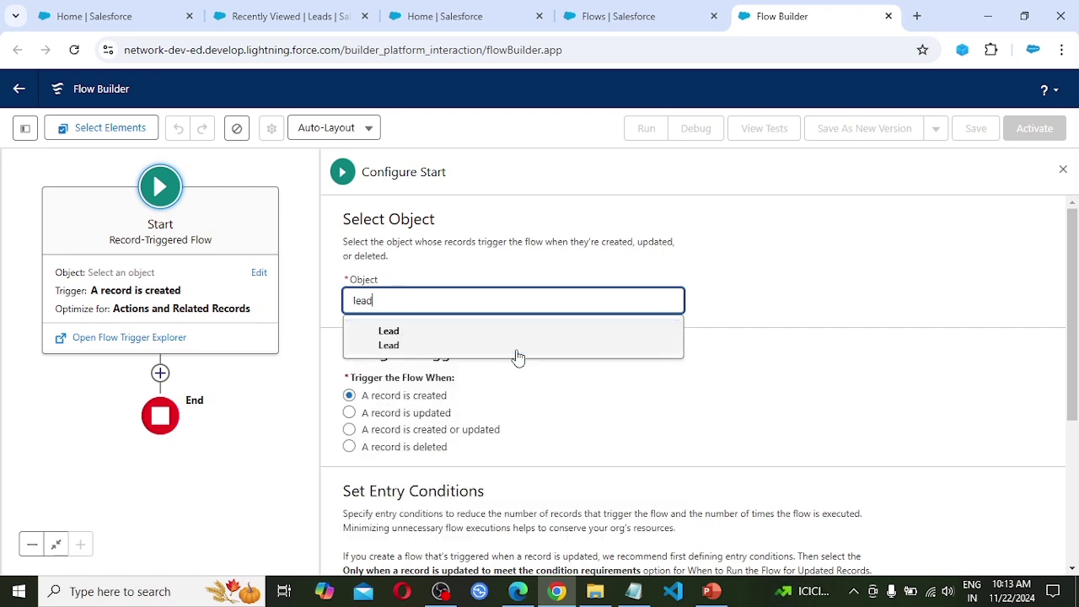
pyautogui.click(424, 343)
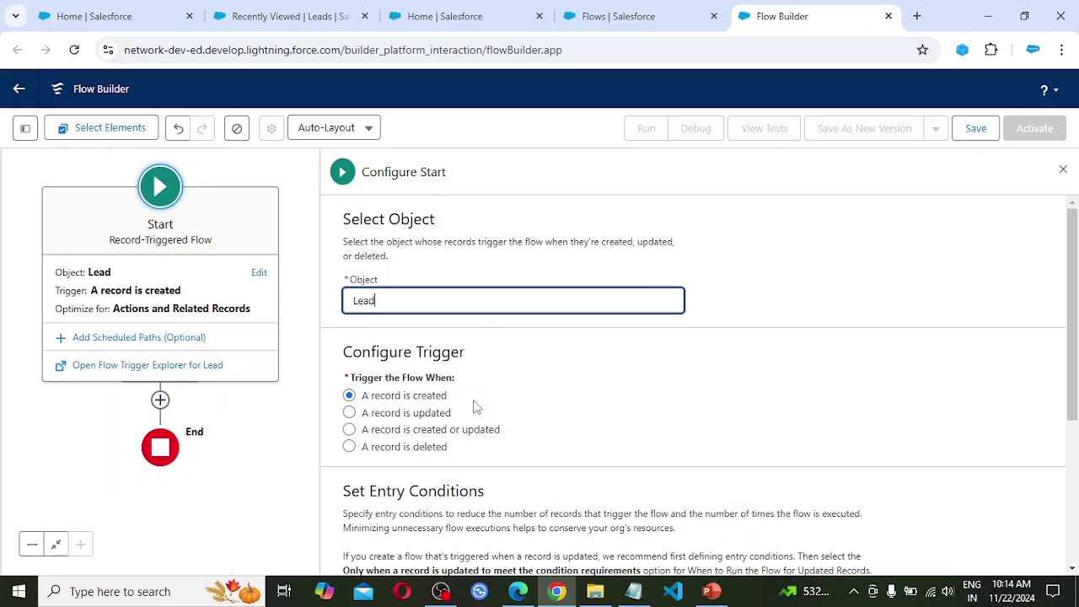
# Step: Set the flow's entry condition requirements to All Conditions Are Met (AND)
pyautogui.scroll(-2, 470, 425)
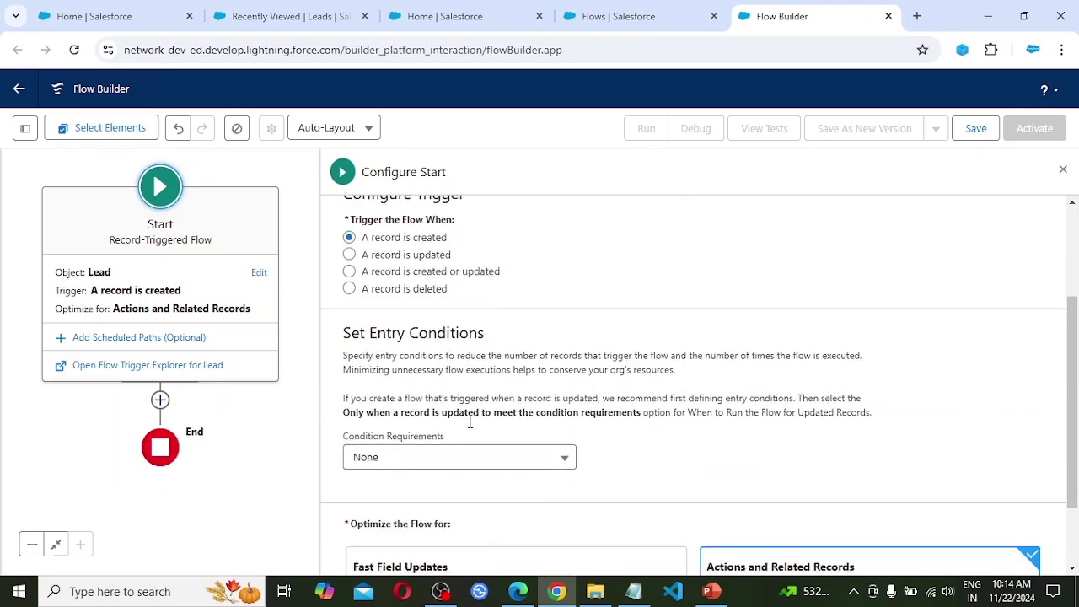
pyautogui.scroll(-1, 497, 361)
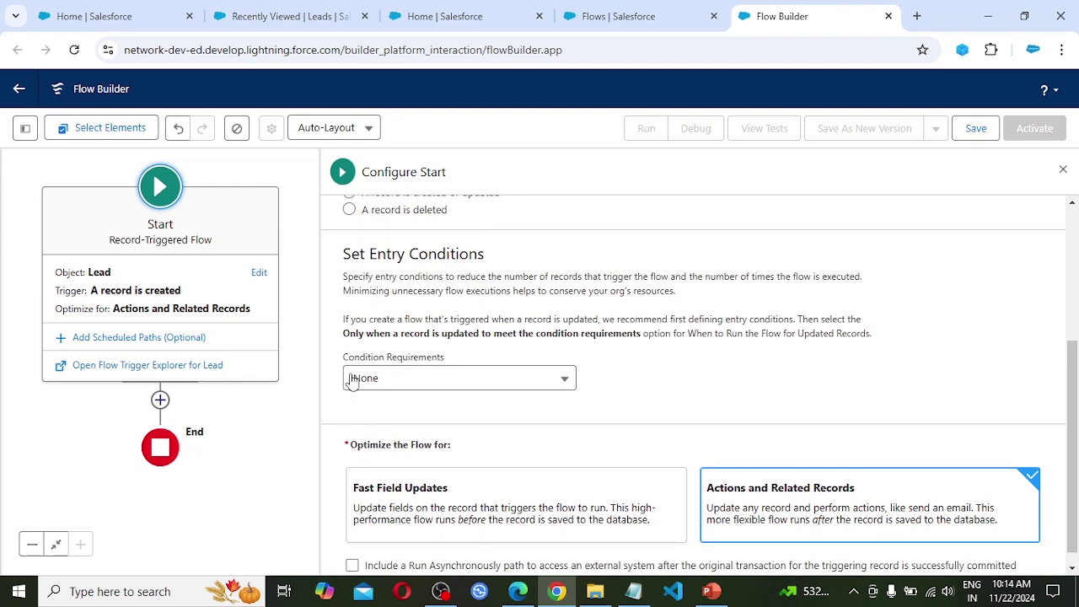
pyautogui.click(538, 386)
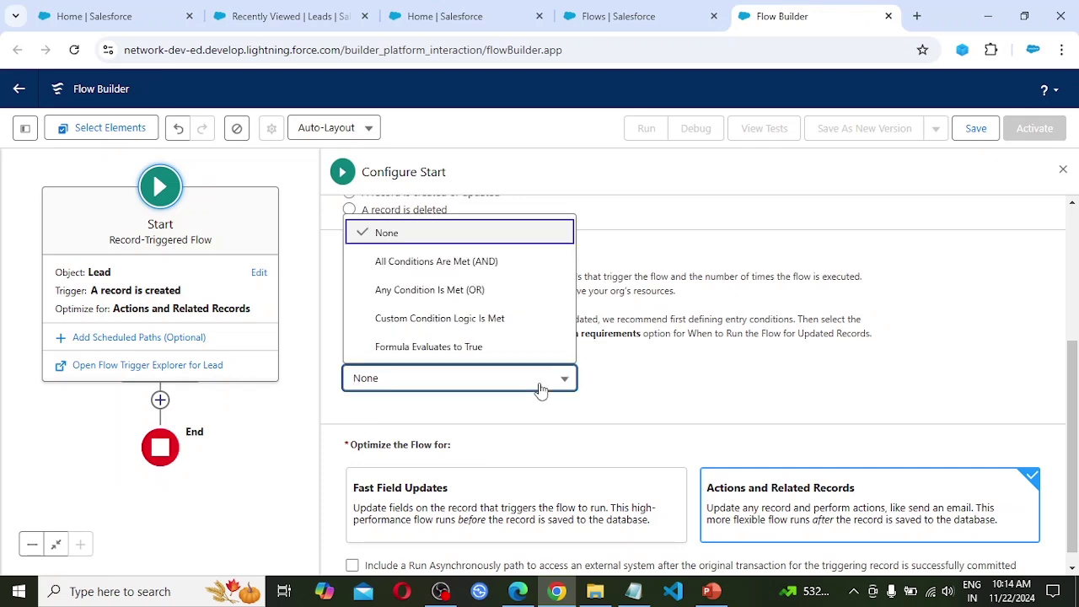
pyautogui.click(484, 270)
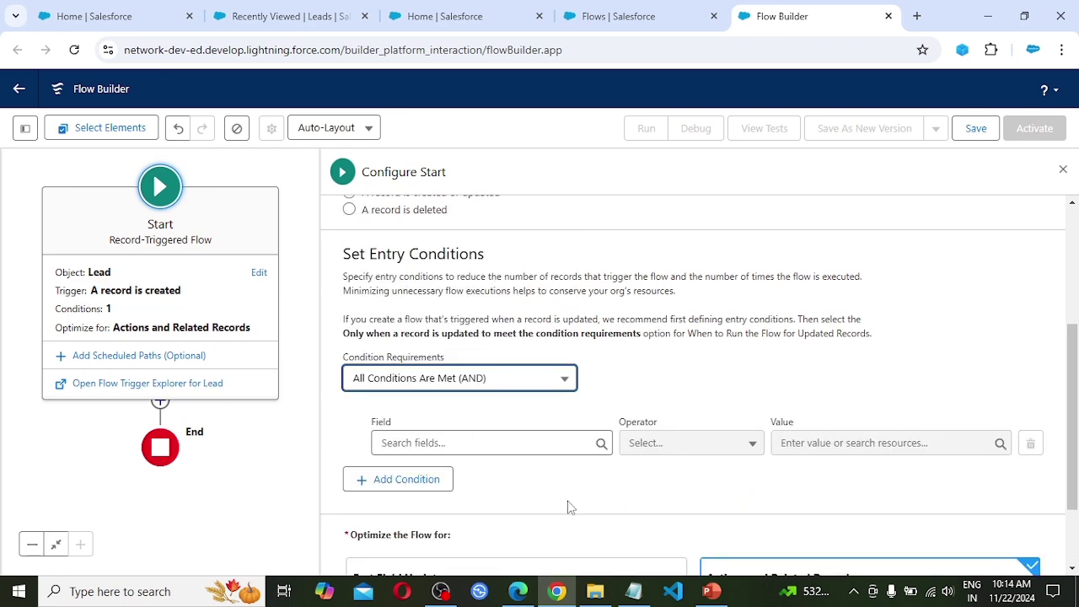
# Step: Define the entry condition as field LeadSource, operator Equals, value Web
pyautogui.scroll(-2, 510, 441)
pyautogui.click(482, 338)
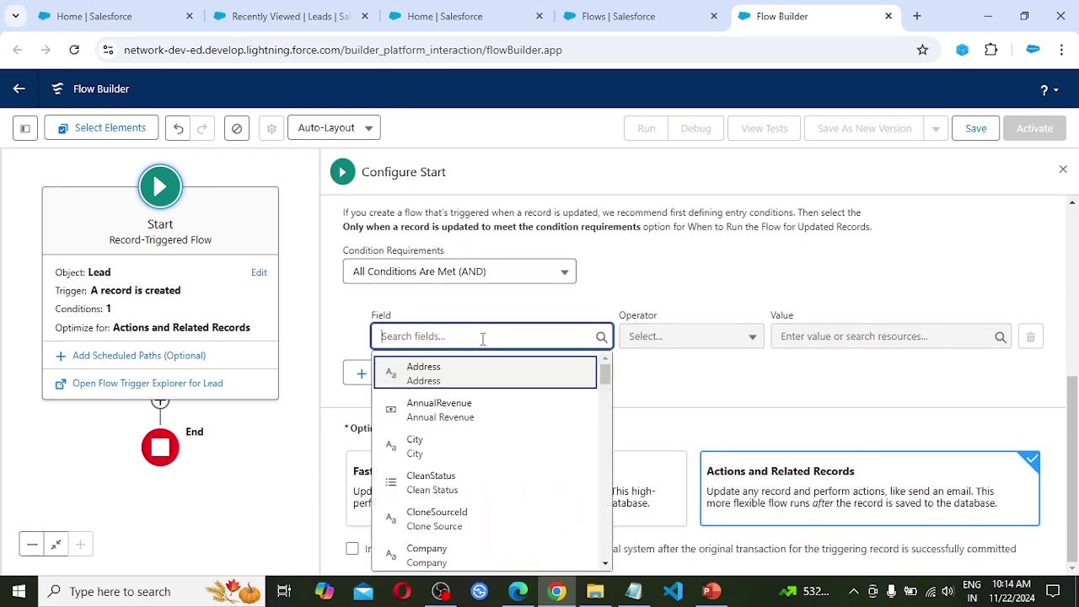
pyautogui.write('leads')
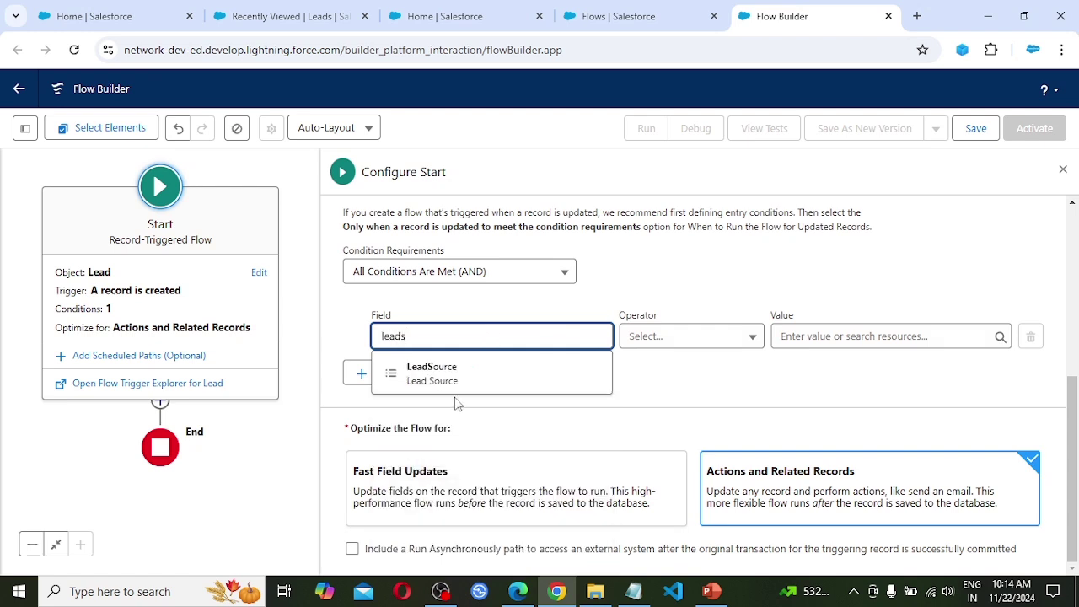
pyautogui.click(470, 373)
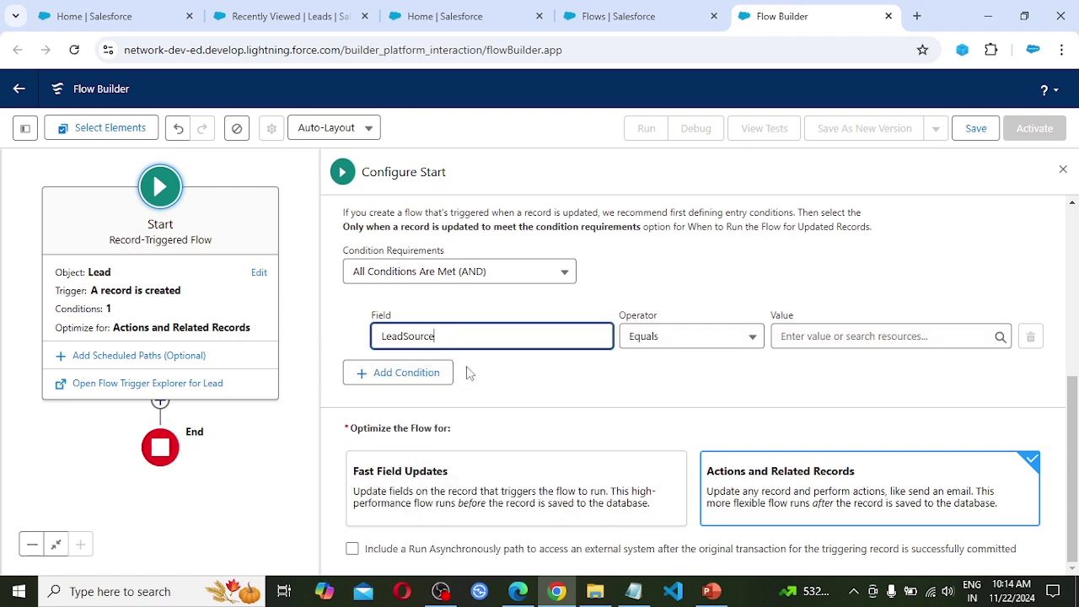
pyautogui.click(883, 337)
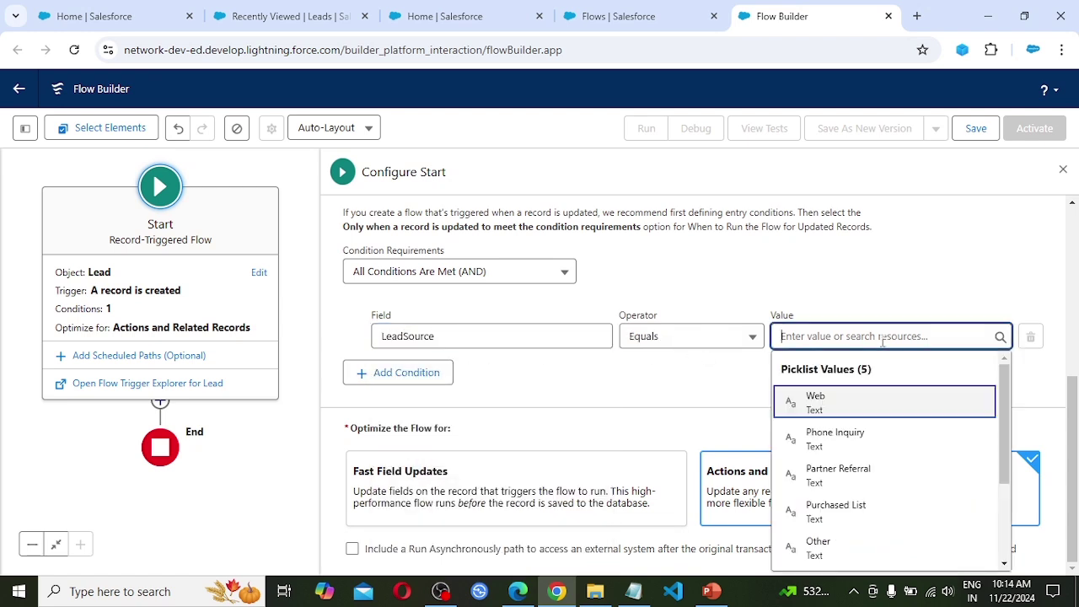
pyautogui.click(821, 406)
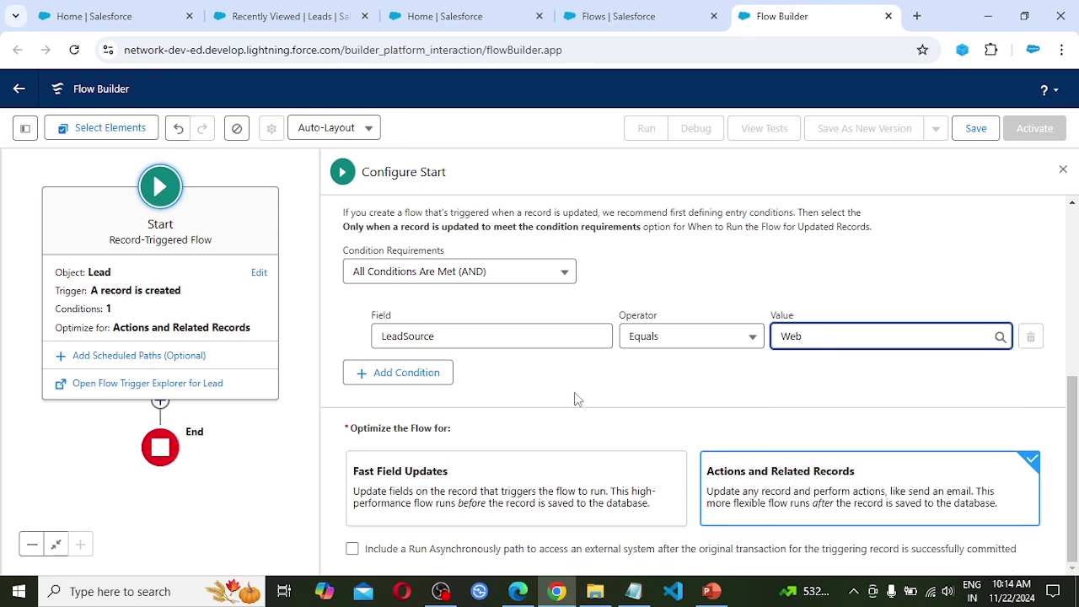
pyautogui.click(603, 416)
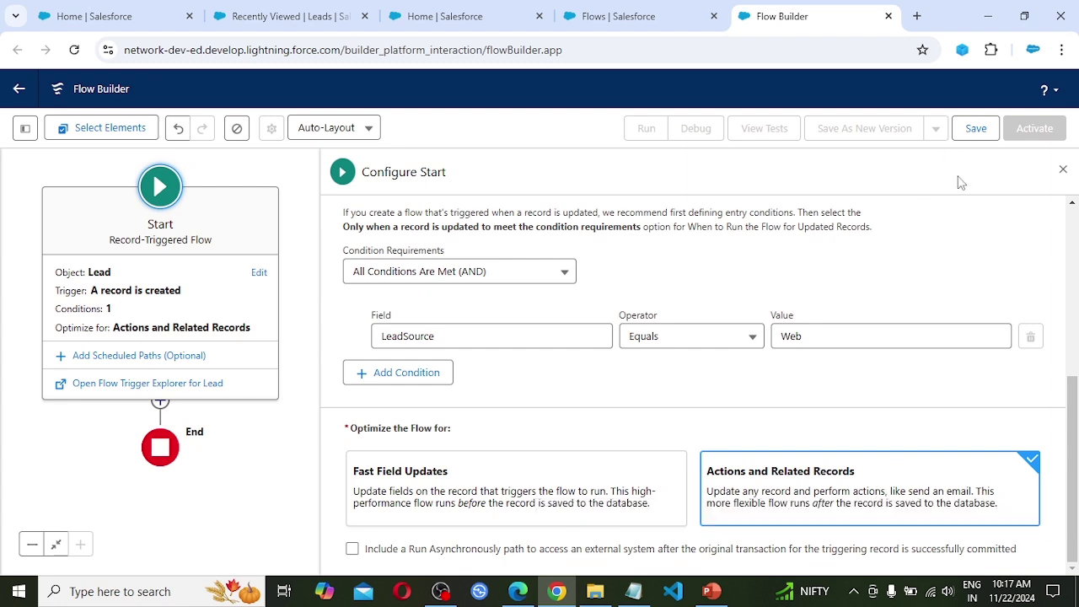
# Step: Save the flow with the label RTF-2 Send Email for New Lead and close the error list and start configuration
pyautogui.click(987, 129)
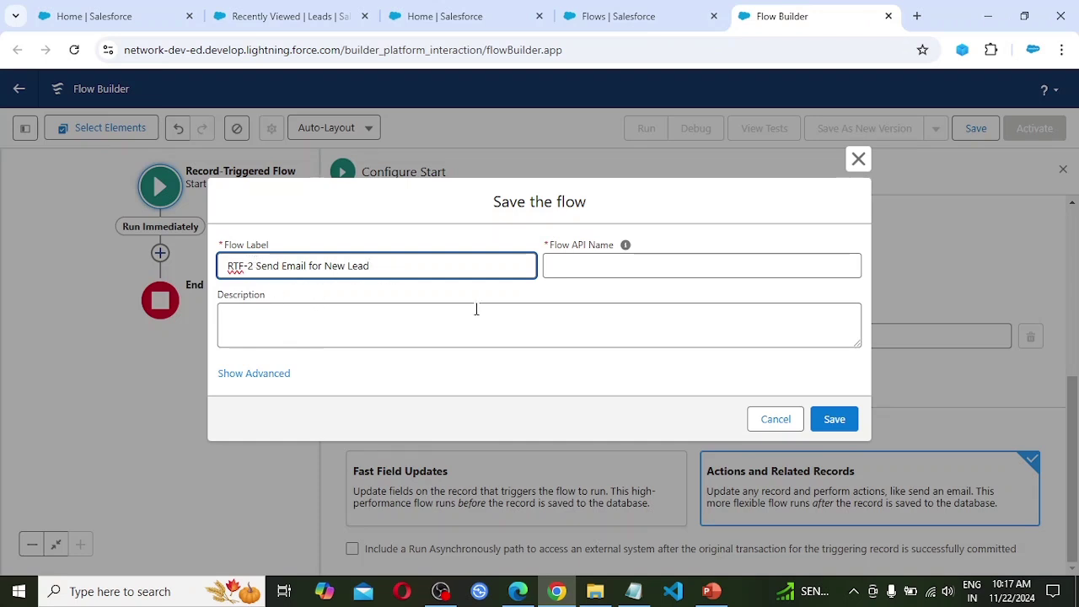
pyautogui.press('Tab')
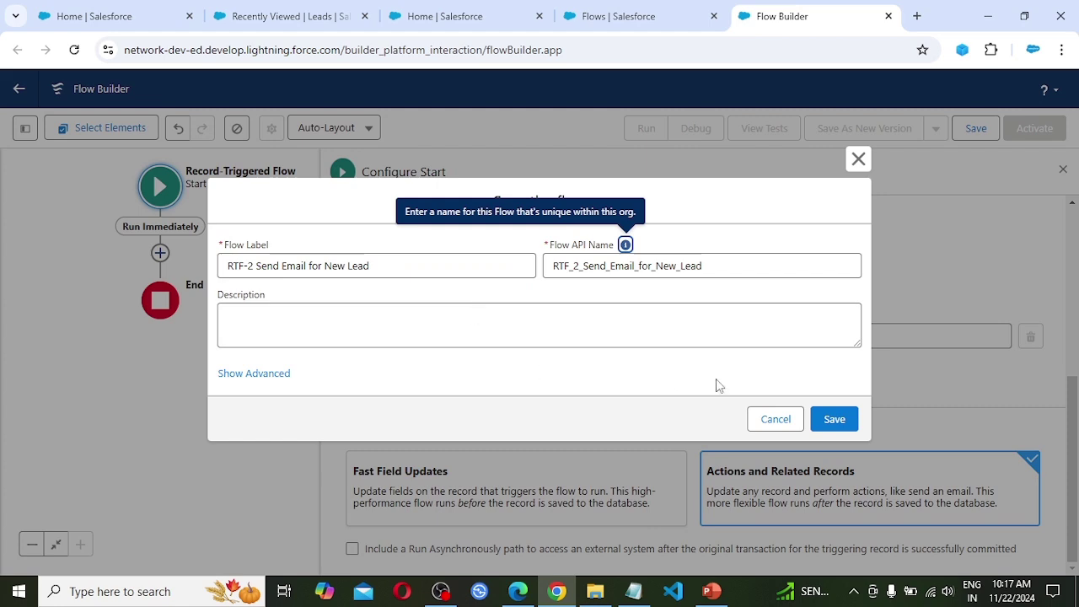
pyautogui.click(846, 426)
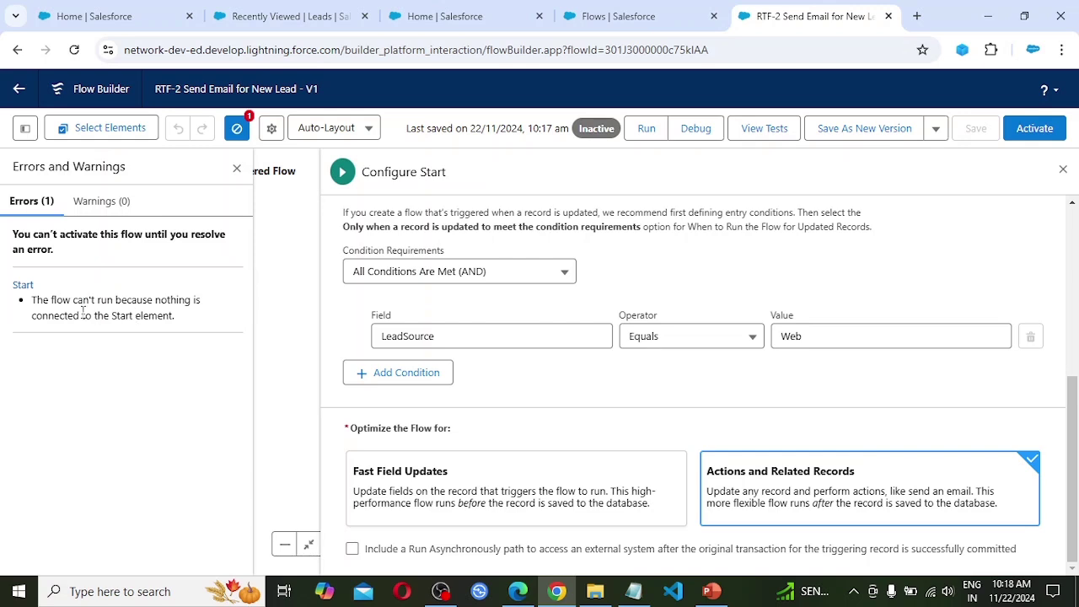
pyautogui.click(237, 169)
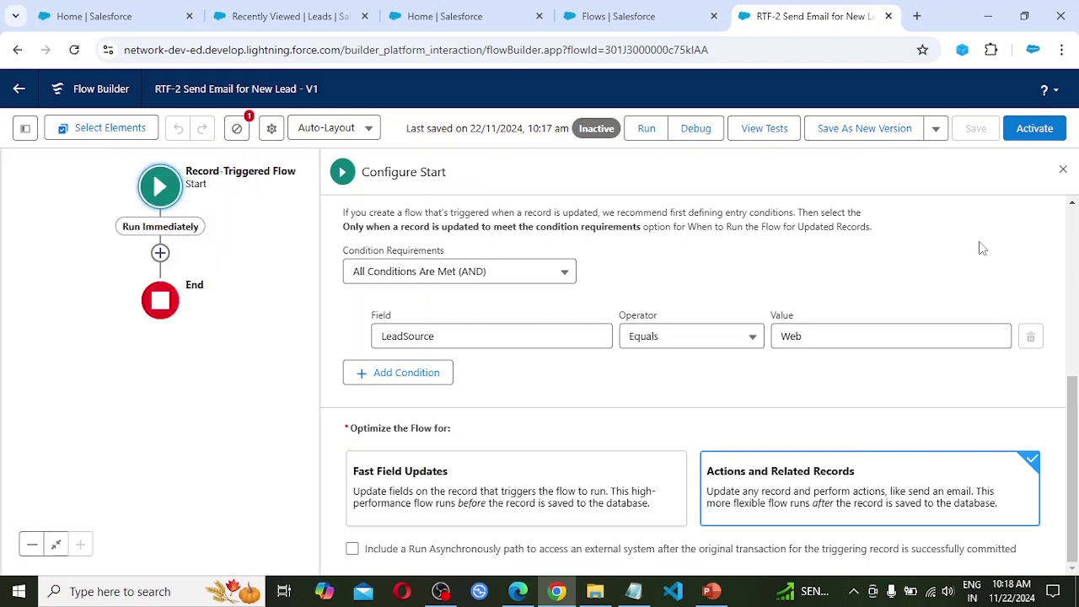
pyautogui.click(1063, 170)
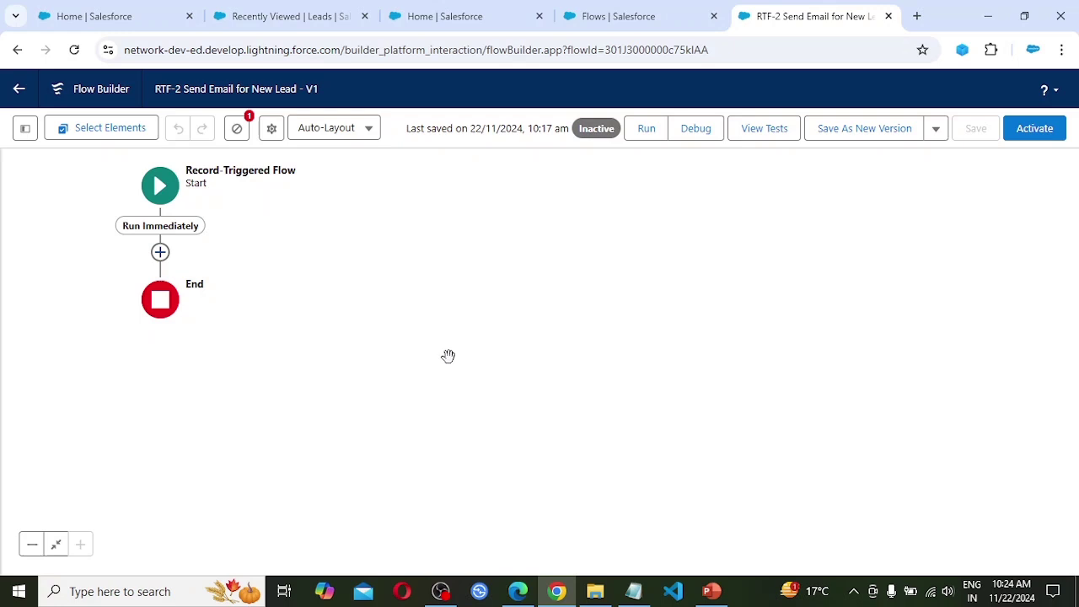
# Step: Open Setup in a separate browser tab and find the Classic Email Templates page by searching for Email Template
pyautogui.click(118, 15)
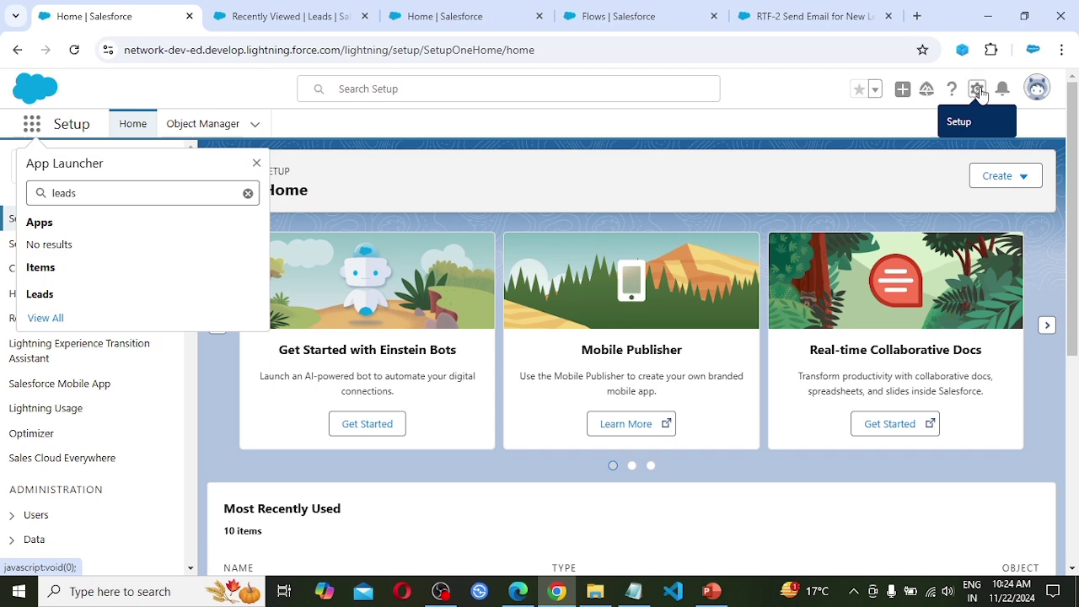
pyautogui.click(977, 89)
pyautogui.click(914, 158)
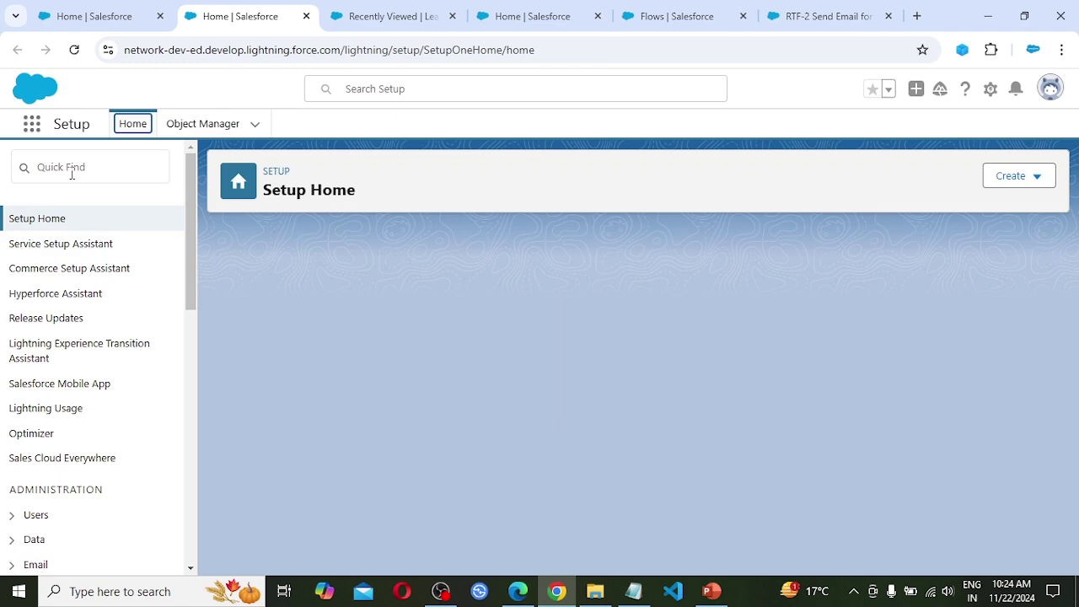
pyautogui.write('E')
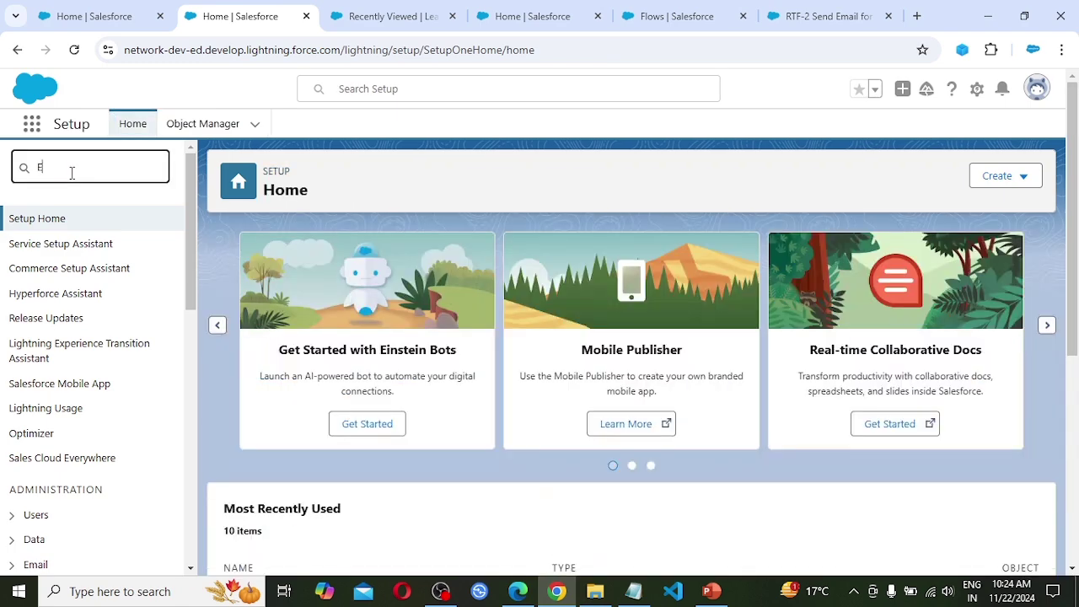
pyautogui.write('mail Template')
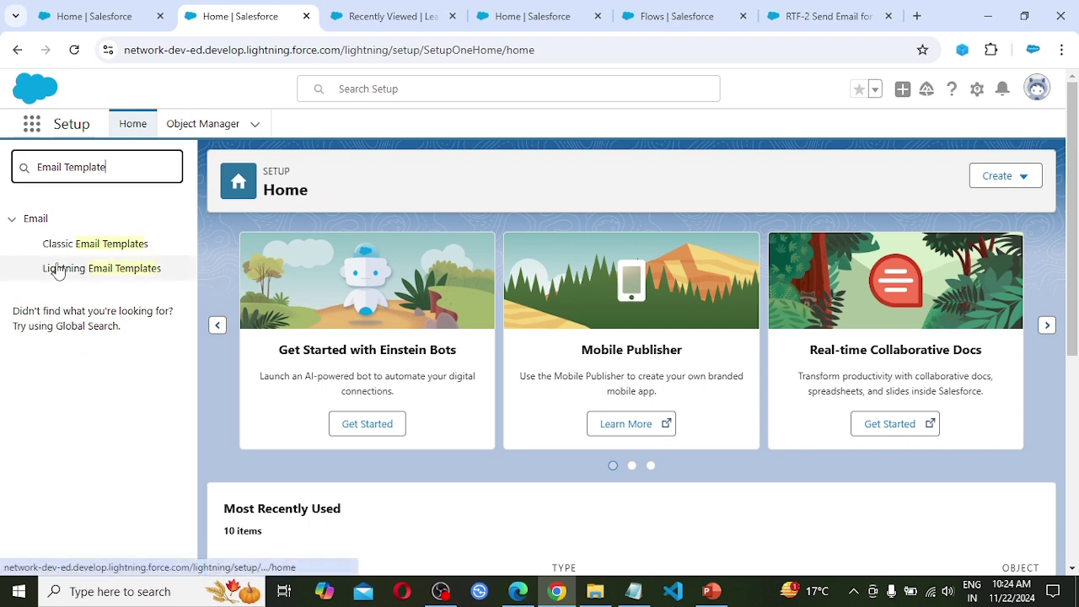
pyautogui.click(109, 247)
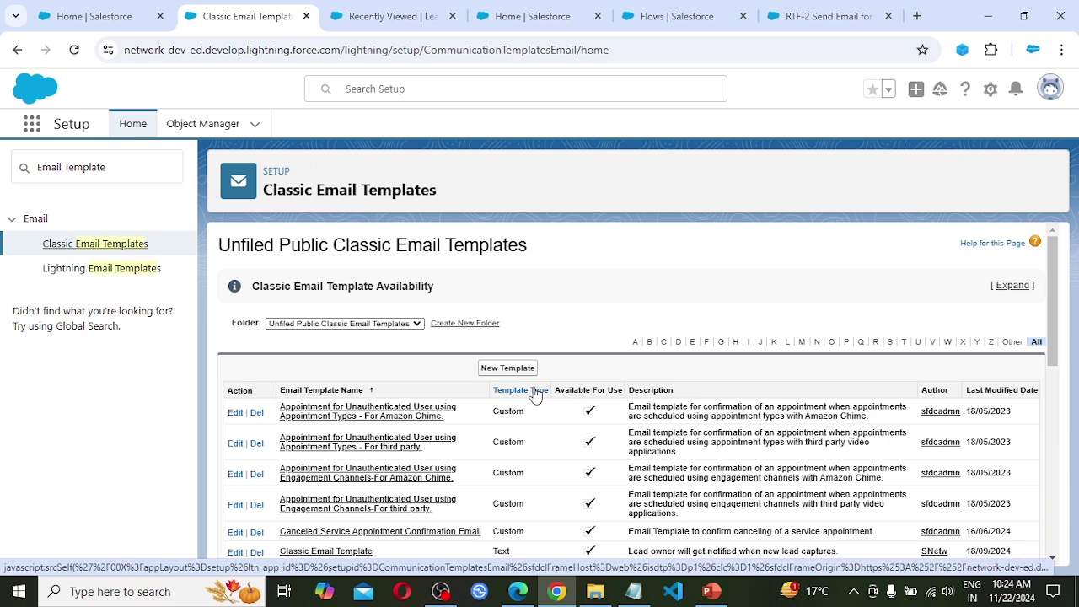
# Step: Create a new text email template named New Lead Inquiry in the Unfiled Public Classic Email Templates folder
pyautogui.click(511, 369)
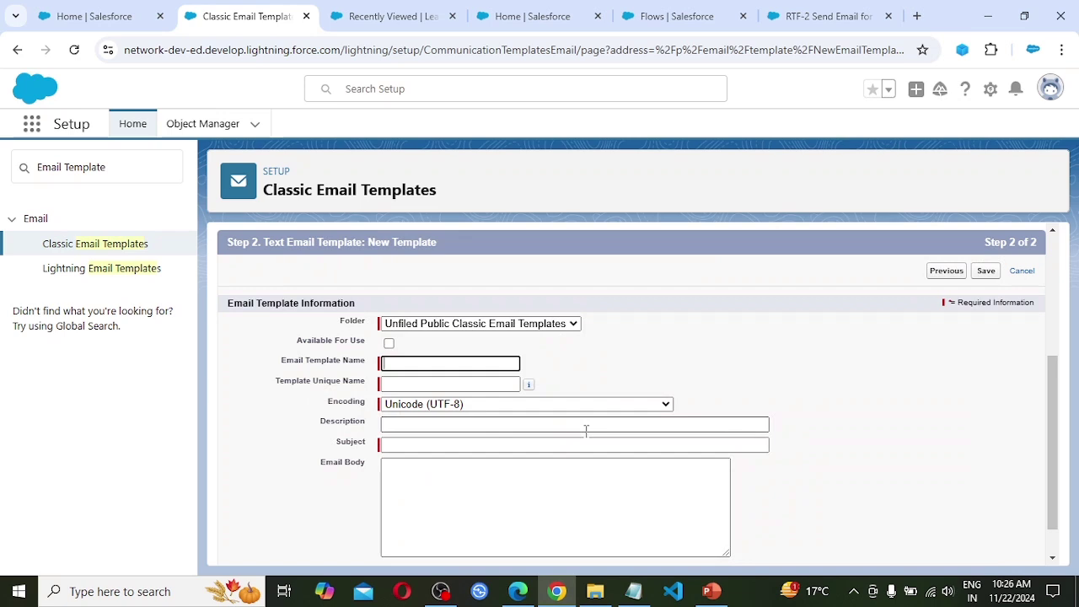
pyautogui.write('New Lead')
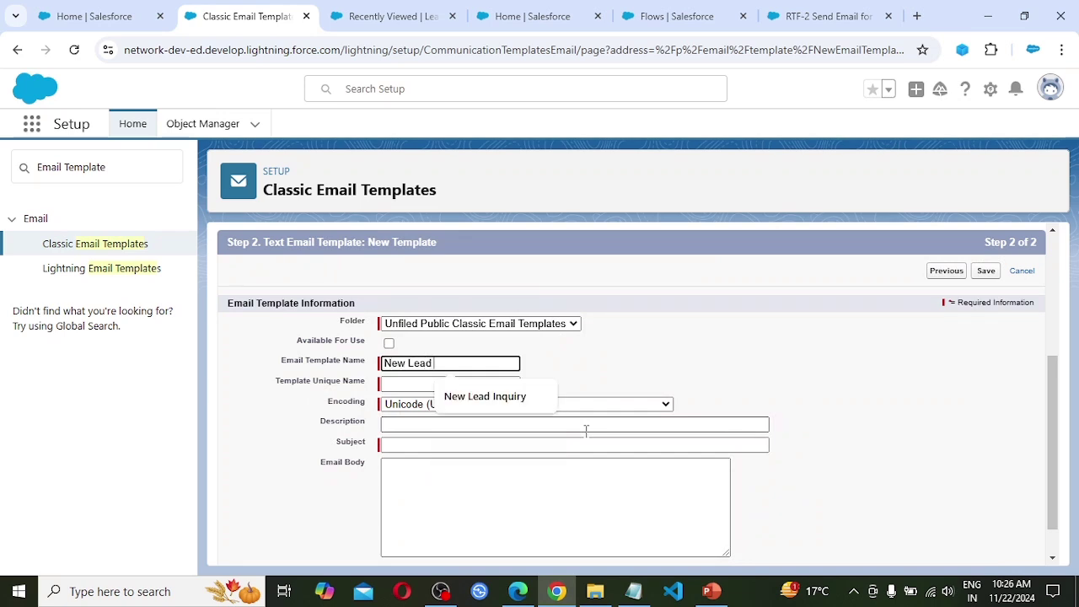
pyautogui.write(' Inquiry')
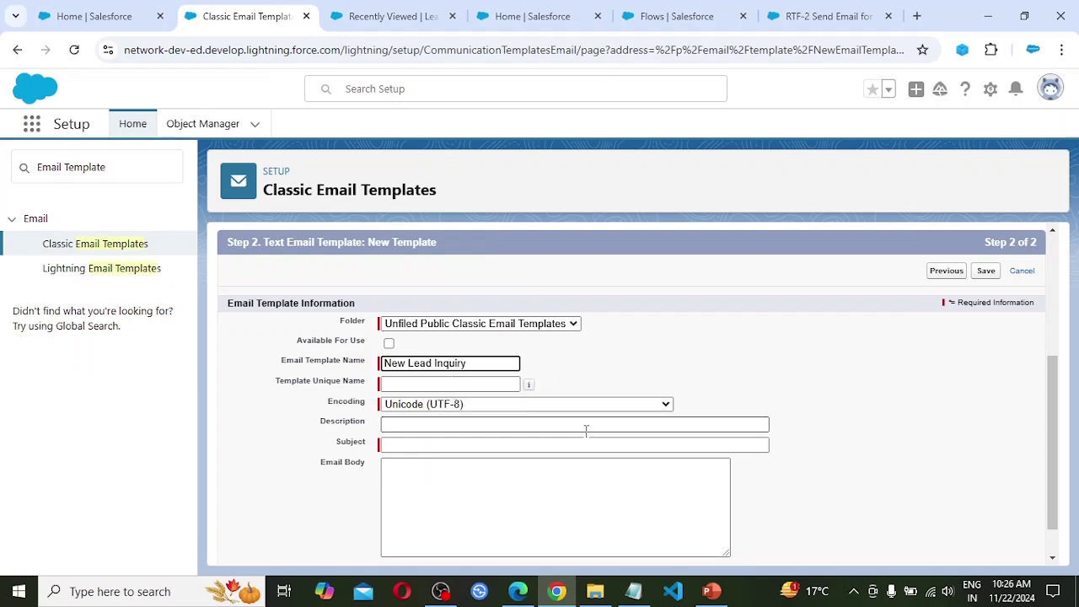
pyautogui.press('Tab')
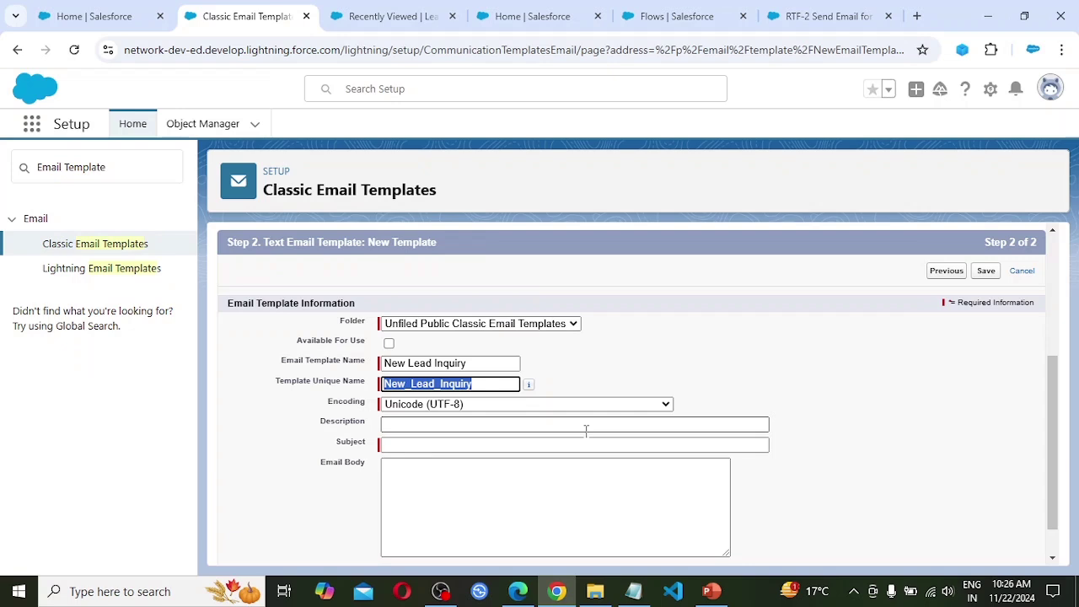
# Step: Set the email template's subject to "Thank you for Signing Up!"
pyautogui.press('Tab')
pyautogui.press('Tab')
pyautogui.press('Tab')
pyautogui.press('Tab')
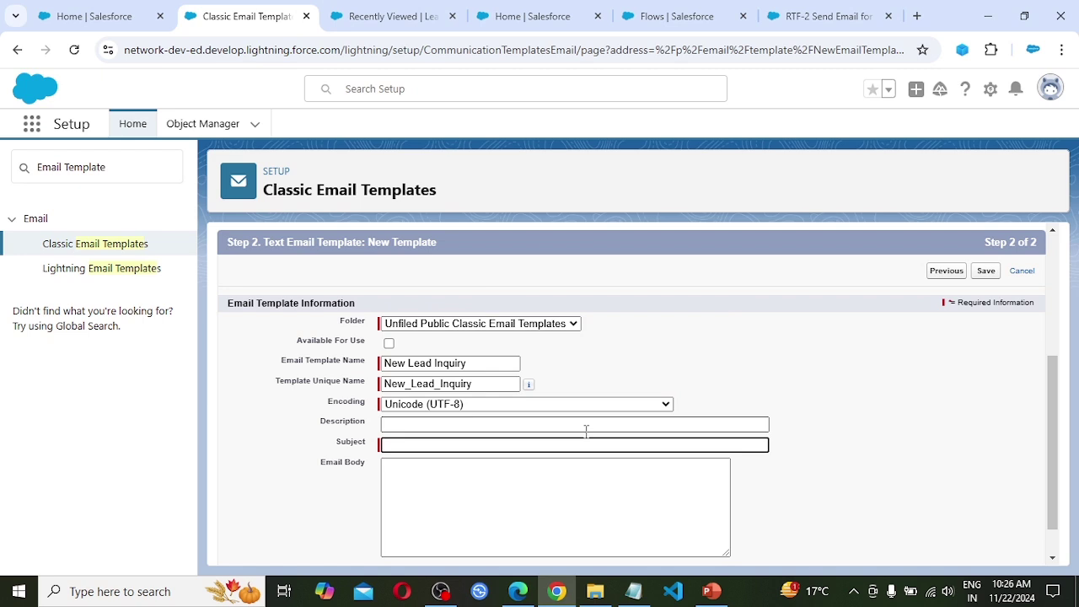
pyautogui.write('Tha')
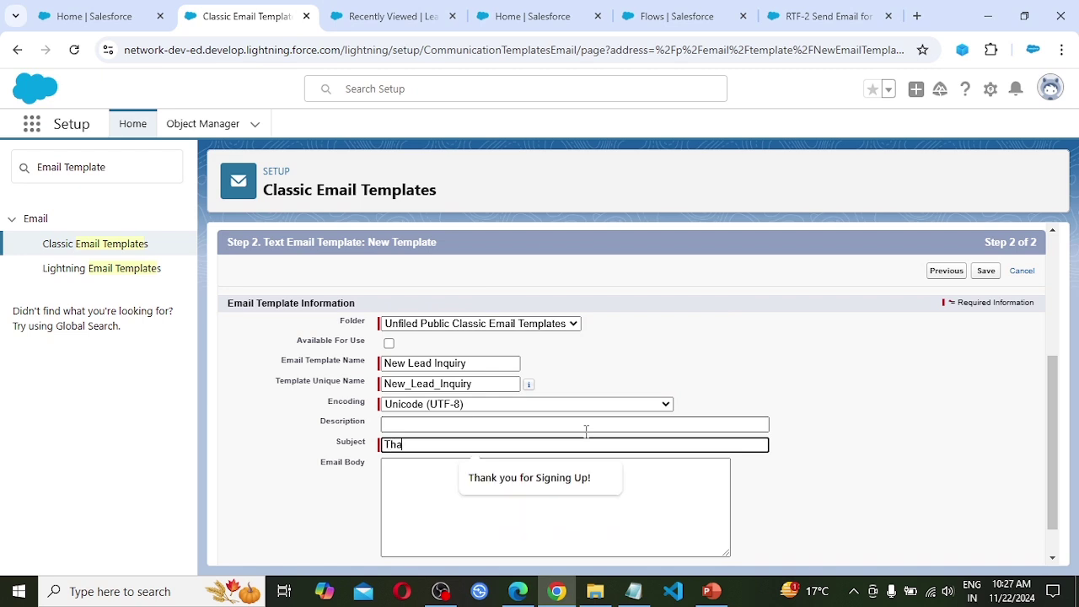
pyautogui.write('nk you for Signing Up')
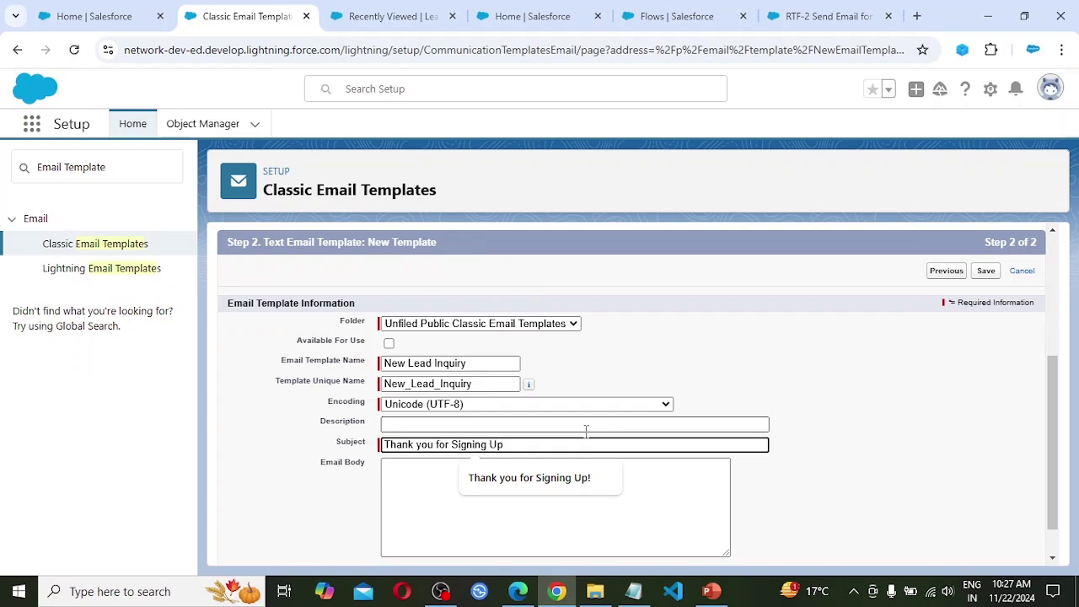
pyautogui.write('!')
pyautogui.press('Tab')
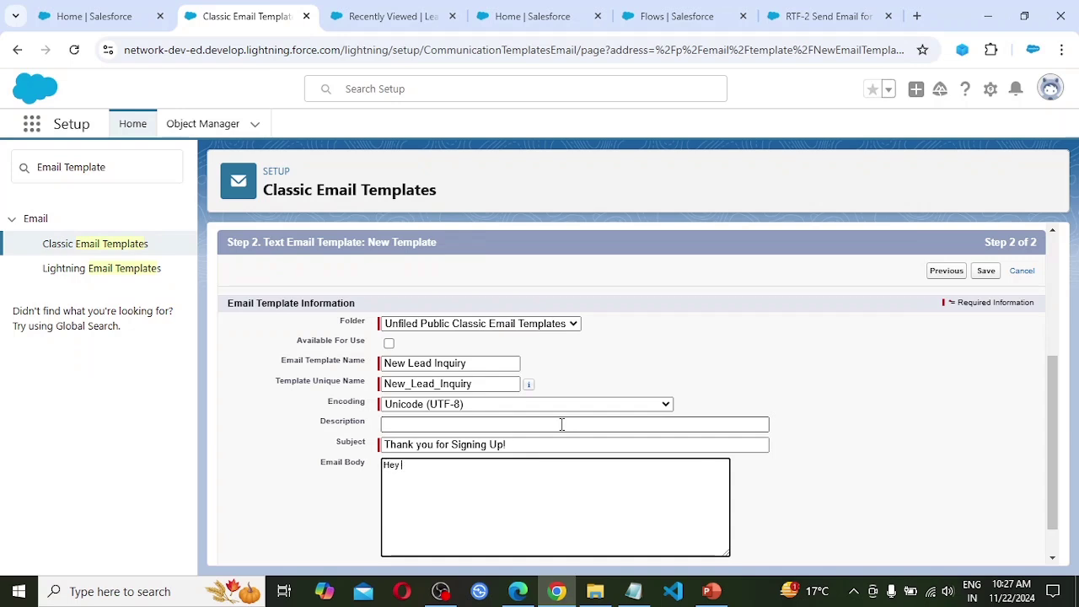
# Step: Start the email body with "Hey" and copy the merge field value for the Last Name field of Lead Fields
pyautogui.write('Hey')
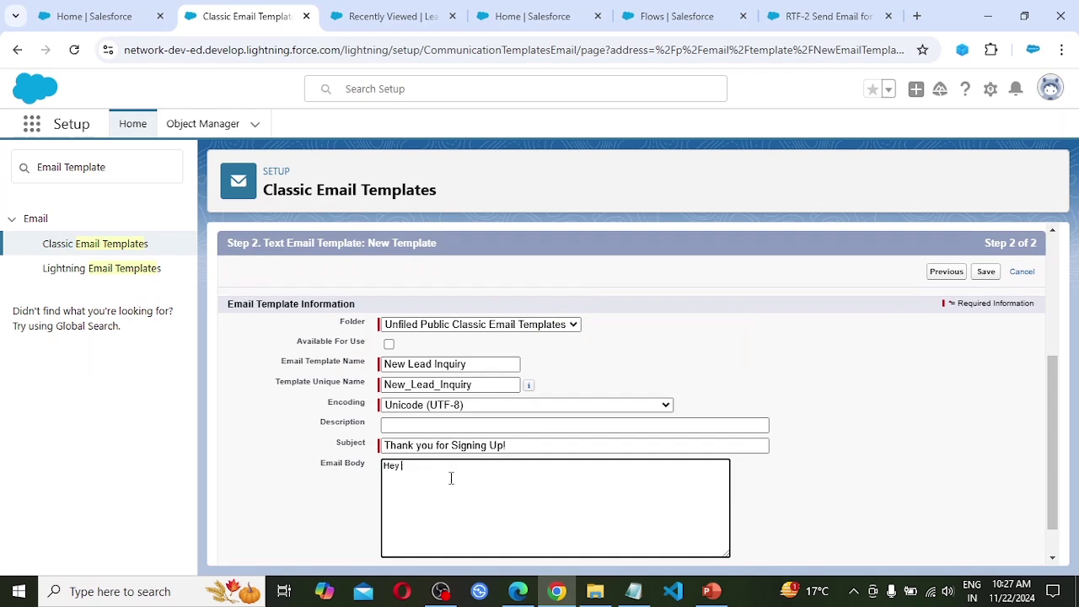
pyautogui.scroll(3, 213, 405)
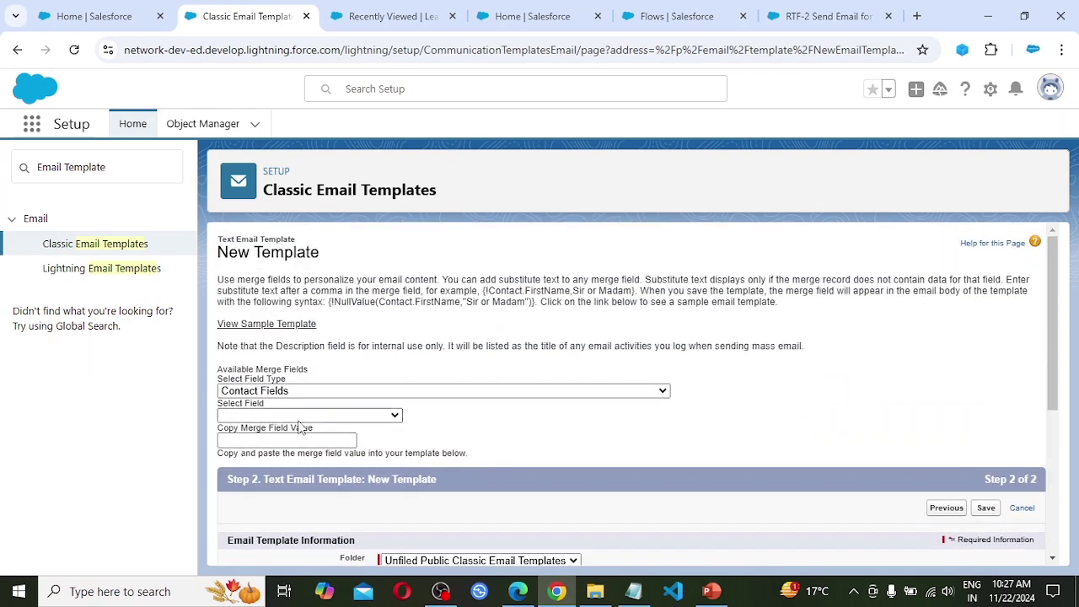
pyautogui.click(340, 393)
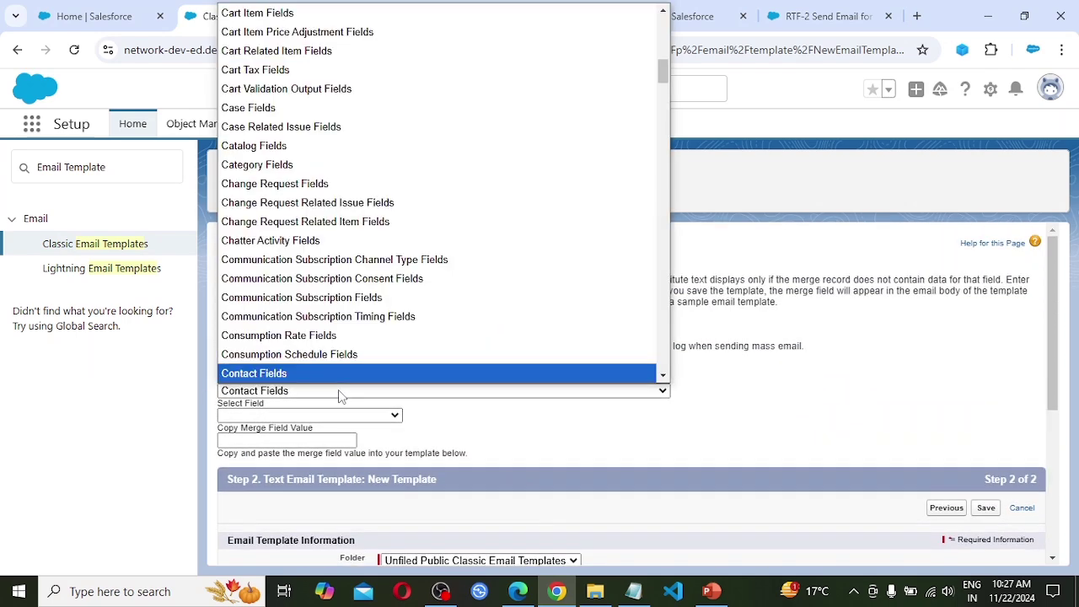
pyautogui.press('l')
pyautogui.press('Return')
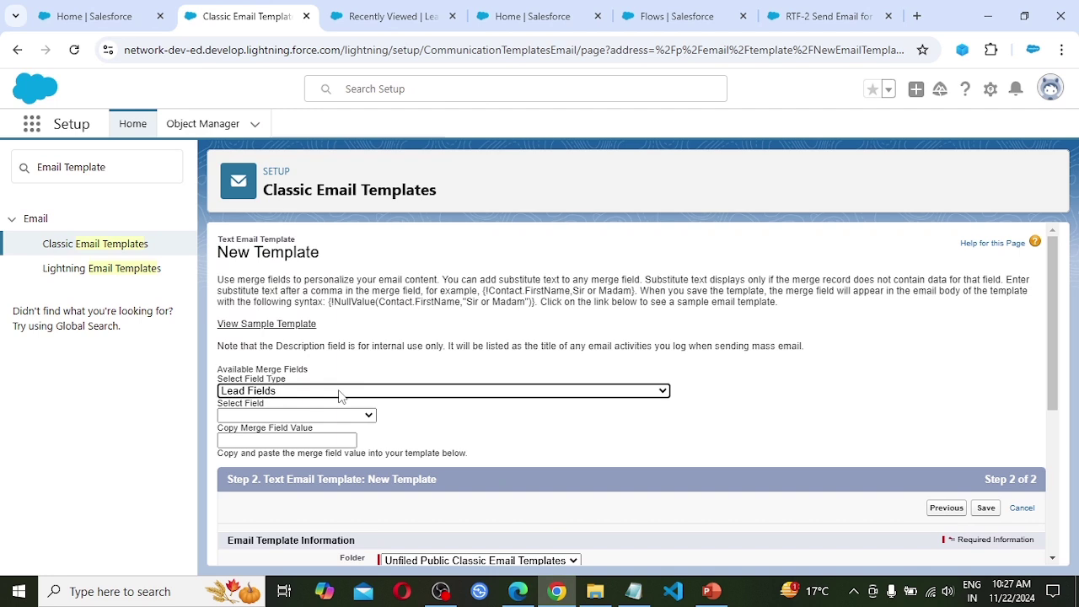
pyautogui.click(362, 419)
pyautogui.press('l')
pyautogui.press('l')
pyautogui.press('l')
pyautogui.press('l')
pyautogui.press('l')
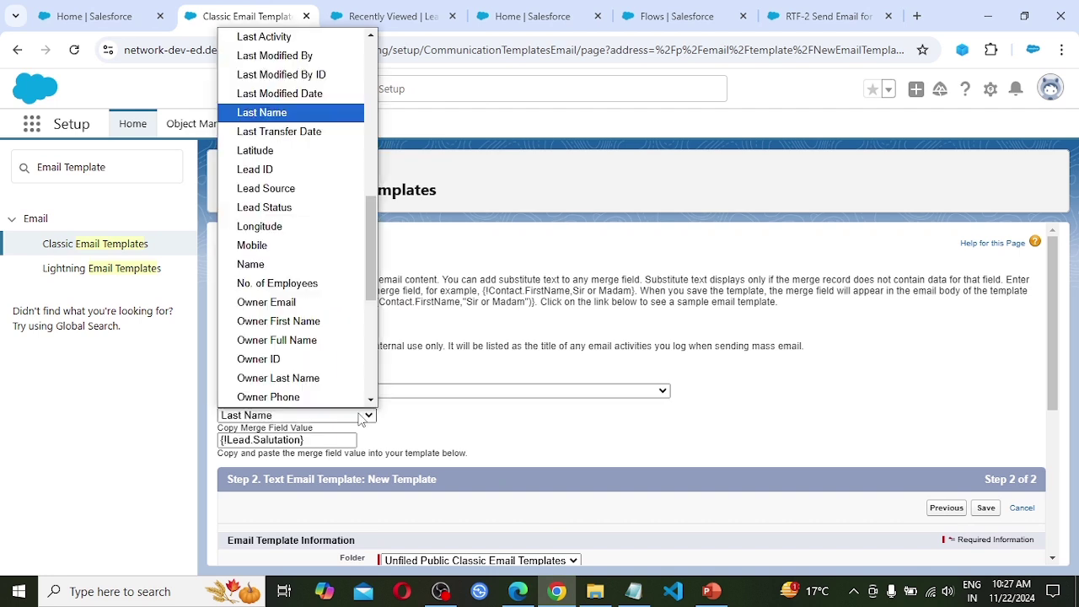
pyautogui.press('Return')
pyautogui.hotkey('ctrl', 'c')
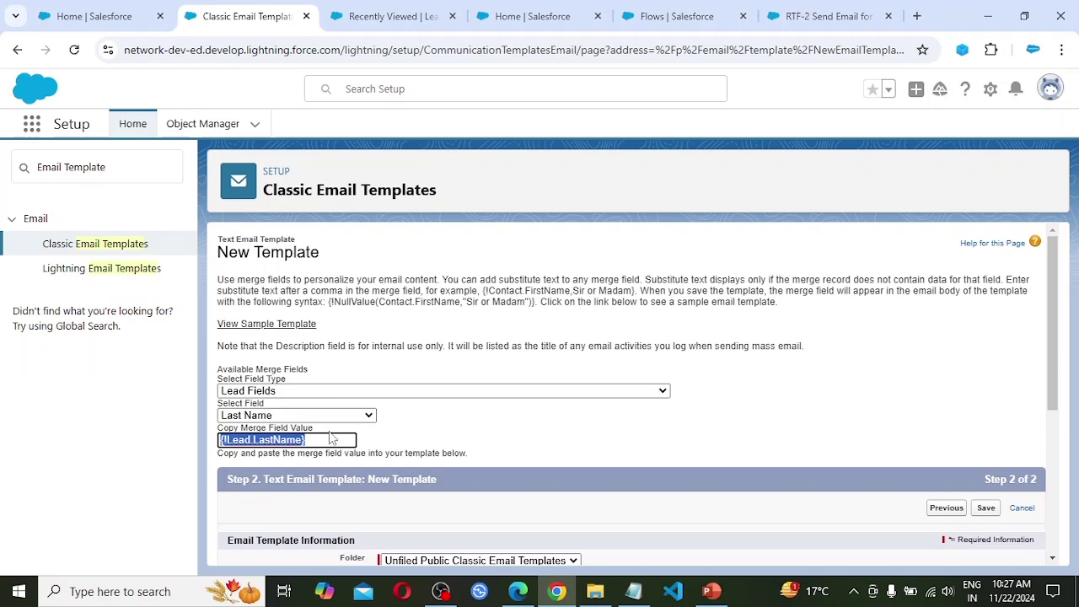
# Step: Add {!Lead.LastName} and a comma after "Hey", with "Glad to connect we will be in touch soon." and "Thanks" on separate lines below
pyautogui.scroll(-5, 354, 455)
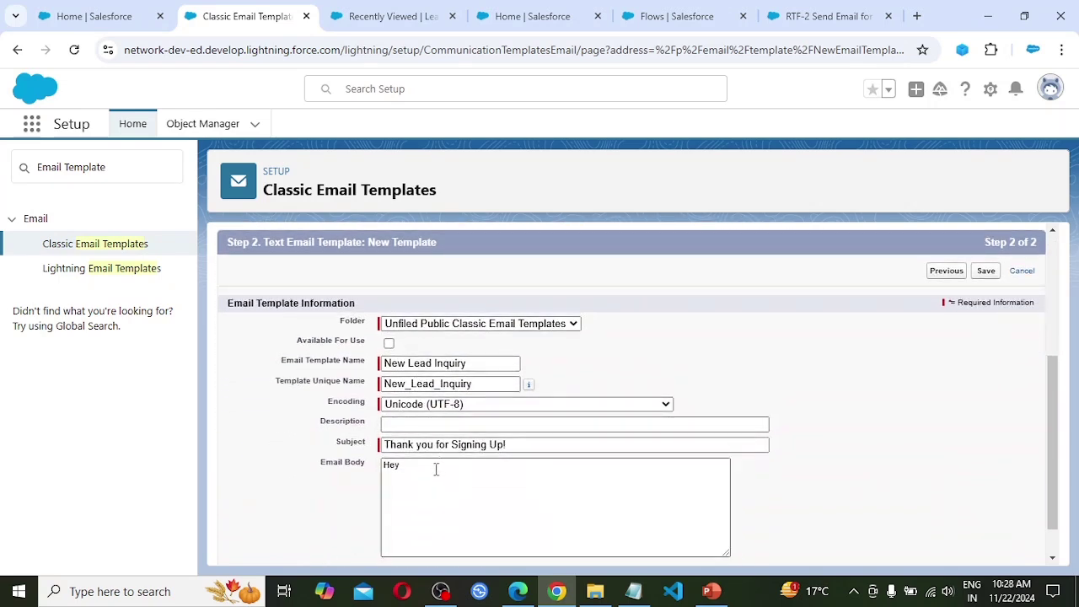
pyautogui.click(434, 469)
pyautogui.hotkey('ctrl', 'v')
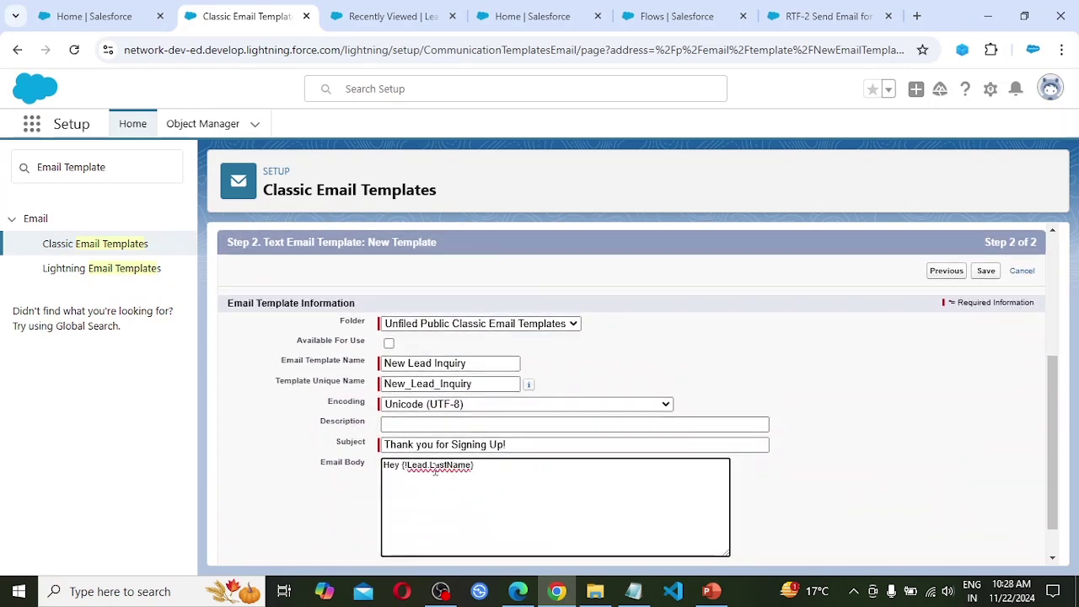
pyautogui.write('Glad to connect we will be in touch soon.')
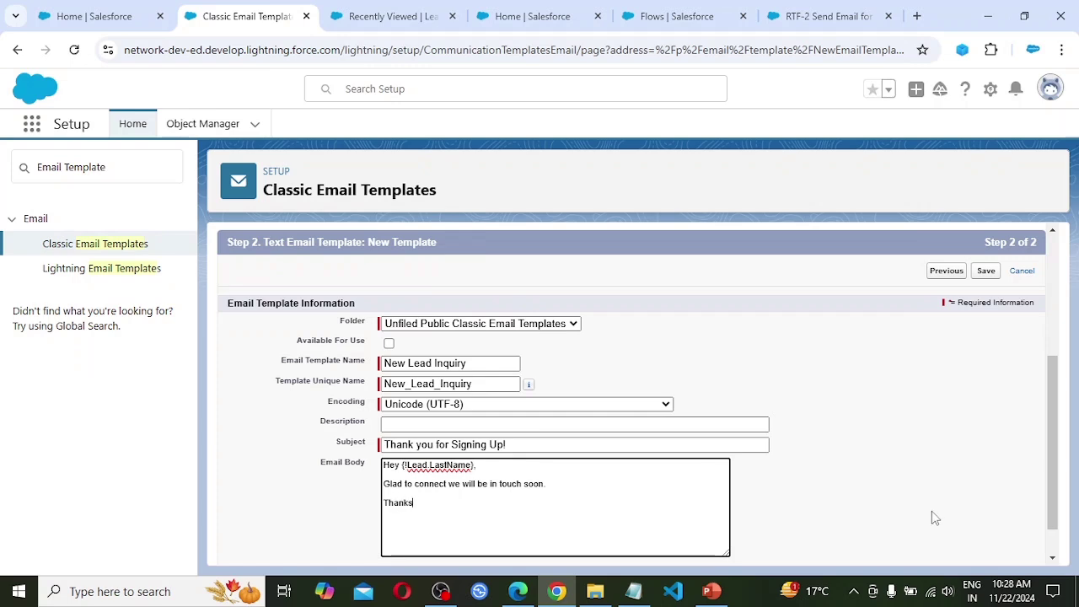
# Step: Mark the New Lead Inquiry template as available for use and save it
pyautogui.click(389, 344)
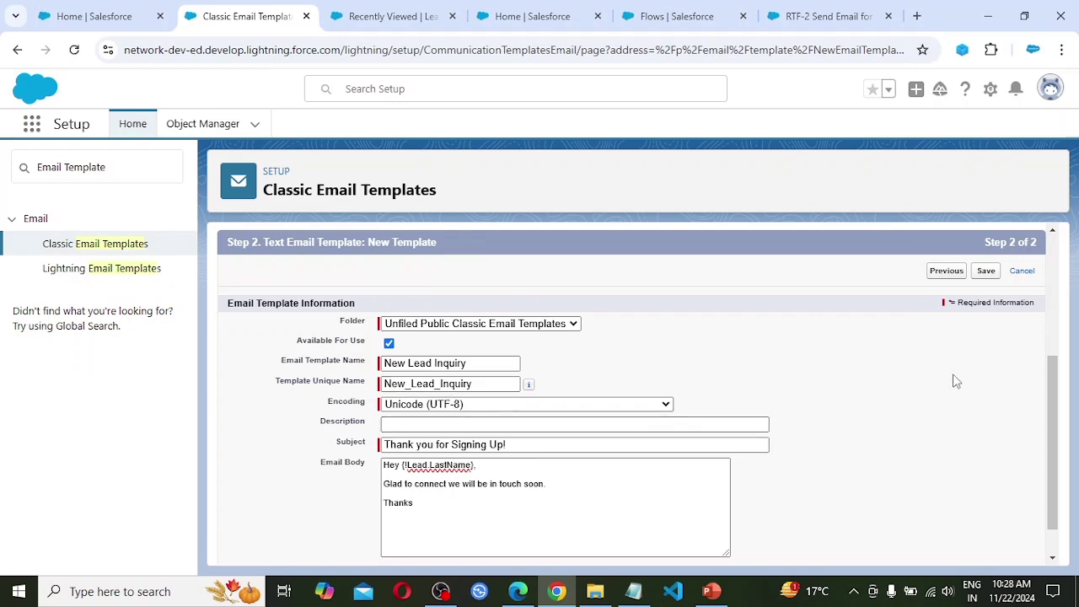
pyautogui.click(987, 271)
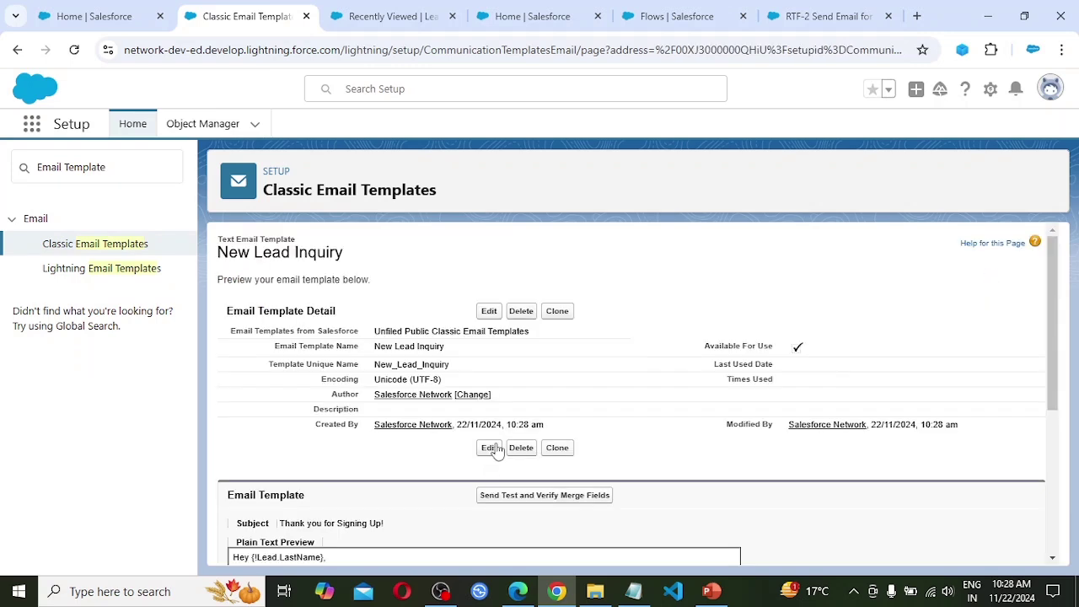
pyautogui.scroll(-1, 615, 527)
pyautogui.scroll(-1, 615, 527)
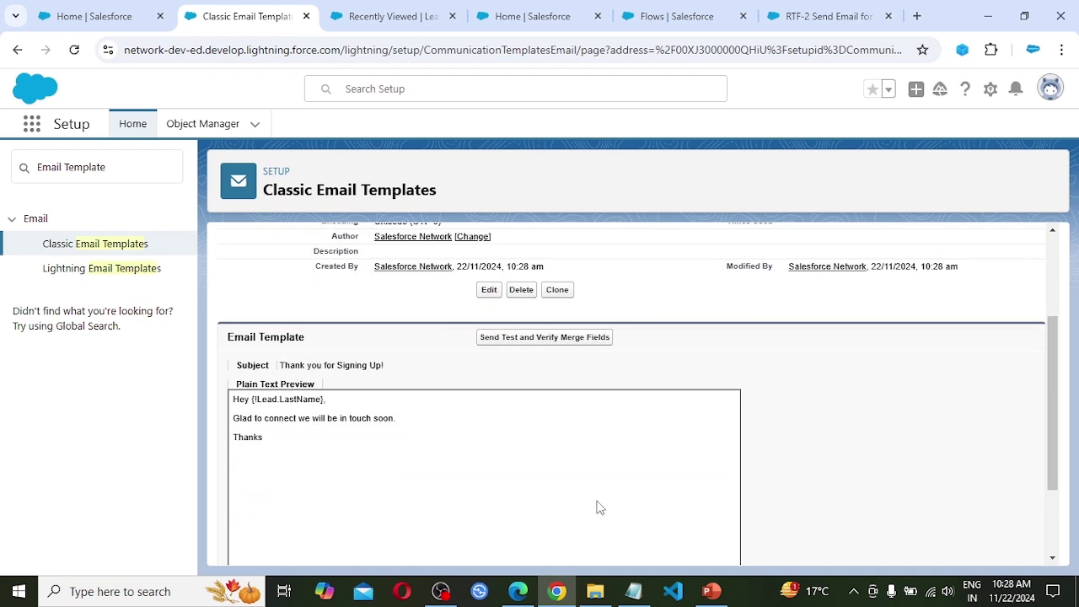
pyautogui.scroll(-1, 455, 512)
pyautogui.scroll(-1, 459, 506)
pyautogui.scroll(5, 462, 503)
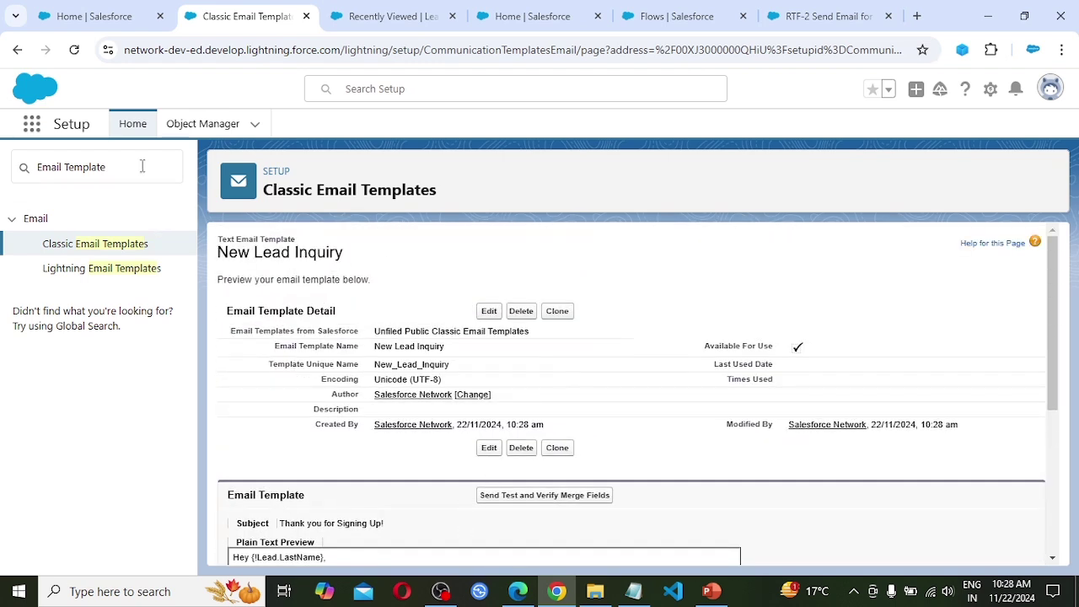
# Step: Search Setup for Email Alert and open the Email Alerts page in a new browser tab
pyautogui.moveTo(141, 166); pyautogui.dragTo(33, 169)
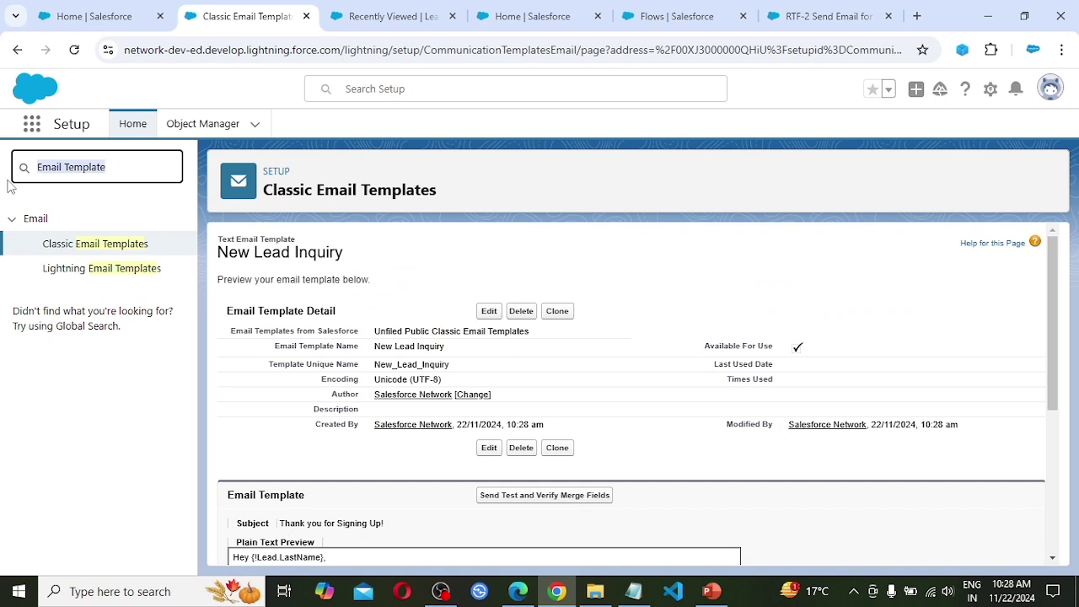
pyautogui.write('e')
pyautogui.press('BackSpace')
pyautogui.write('Email Alert')
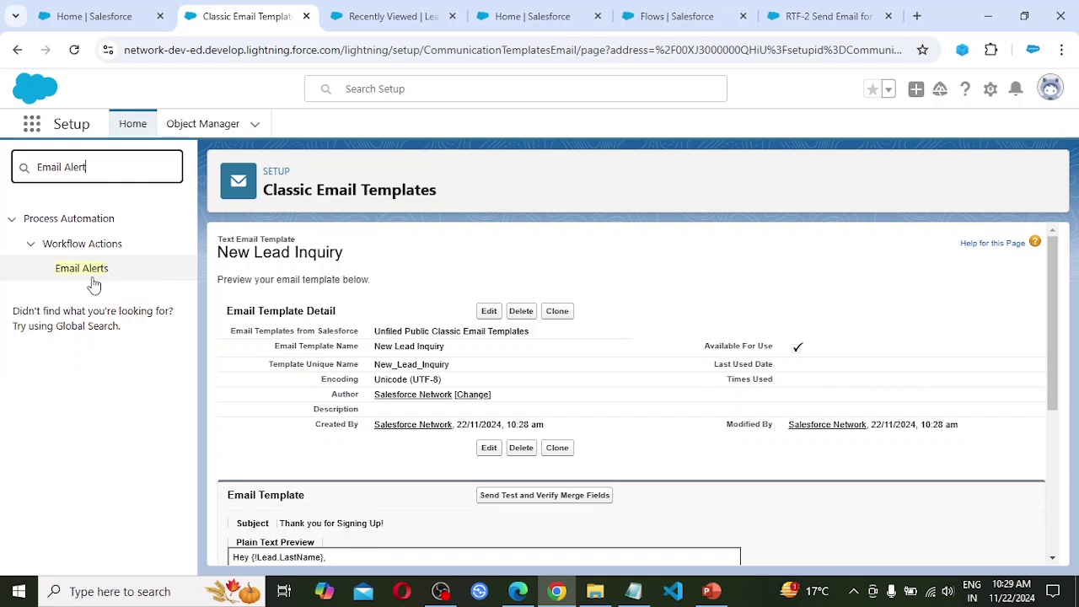
pyautogui.rightClick(102, 278)
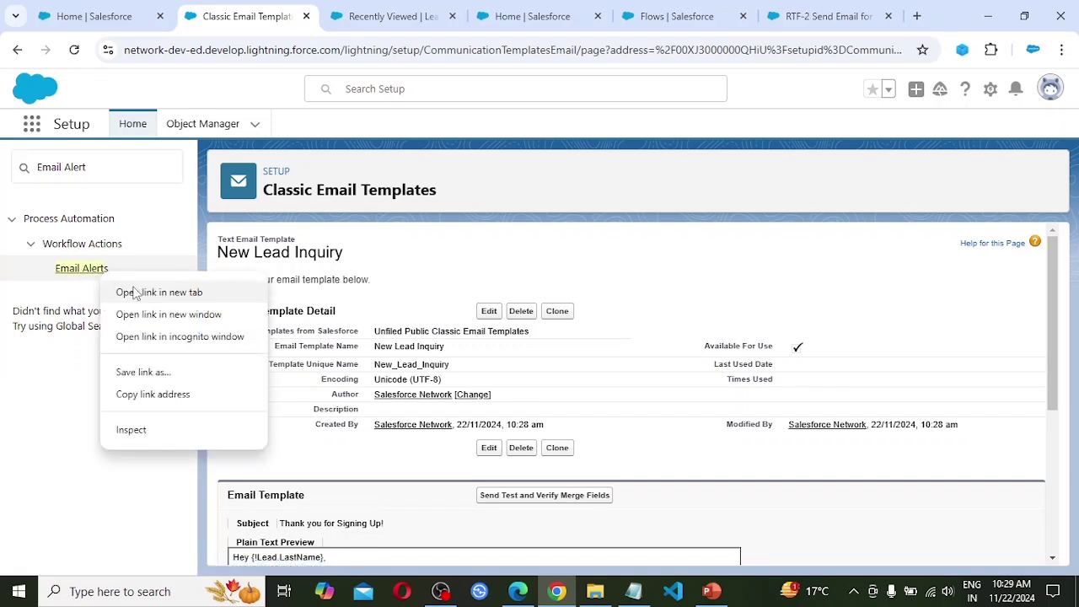
pyautogui.click(144, 293)
pyautogui.click(341, 16)
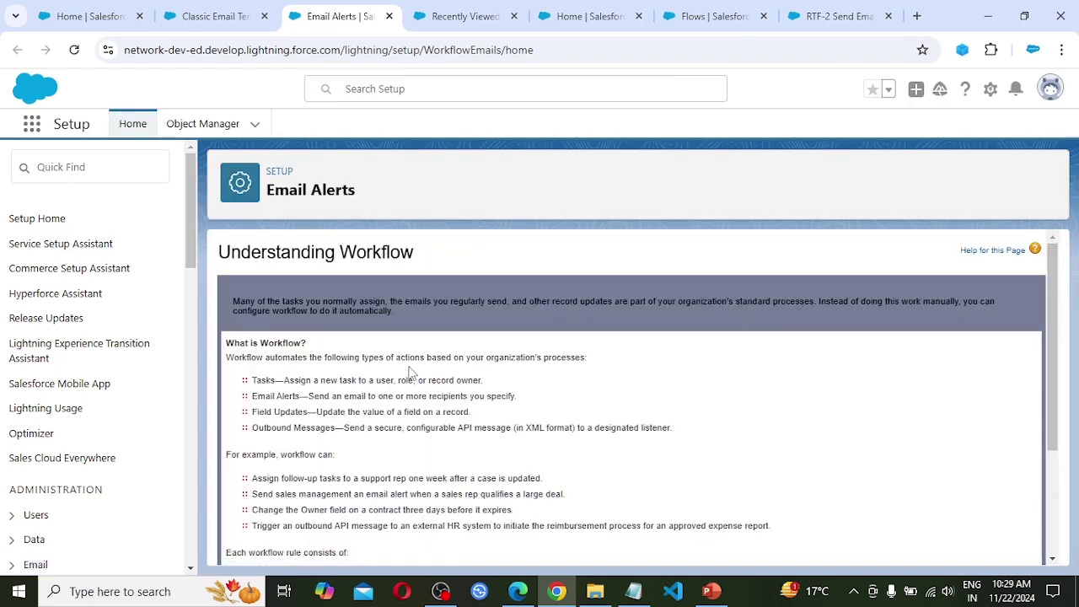
# Step: Continue past the workflow introduction and start a new email alert with the description New Lead Inquiry and unique name New_Lead_Inquiry
pyautogui.scroll(-2, 435, 396)
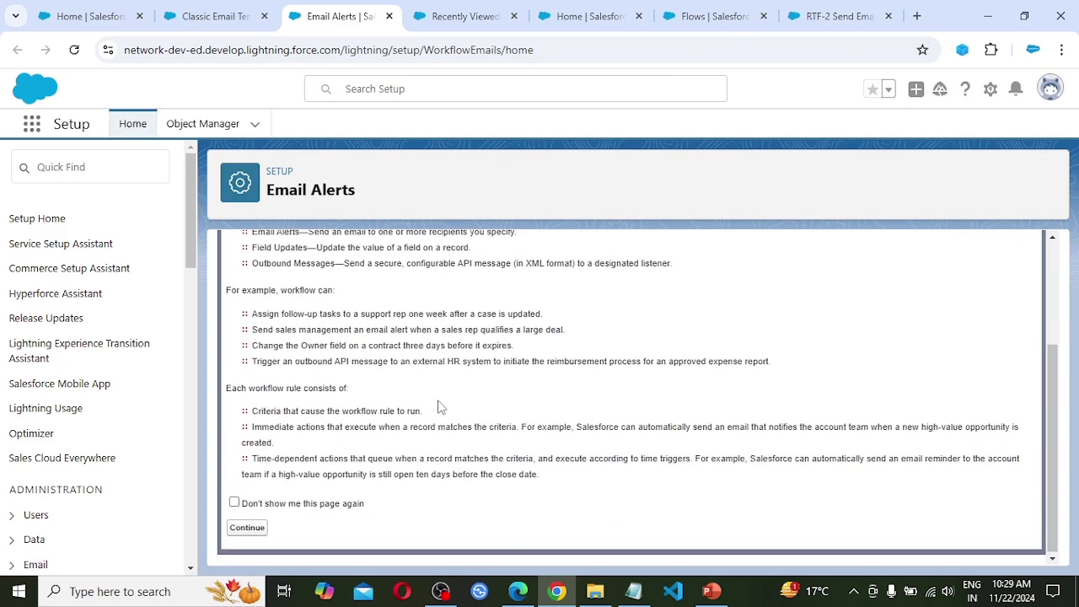
pyautogui.click(246, 527)
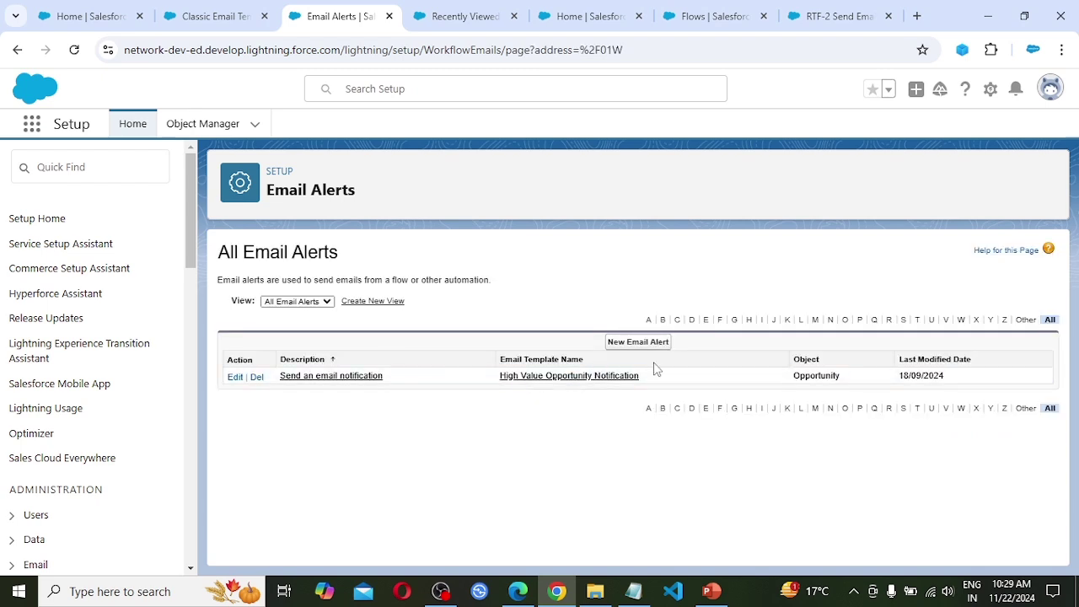
pyautogui.click(645, 342)
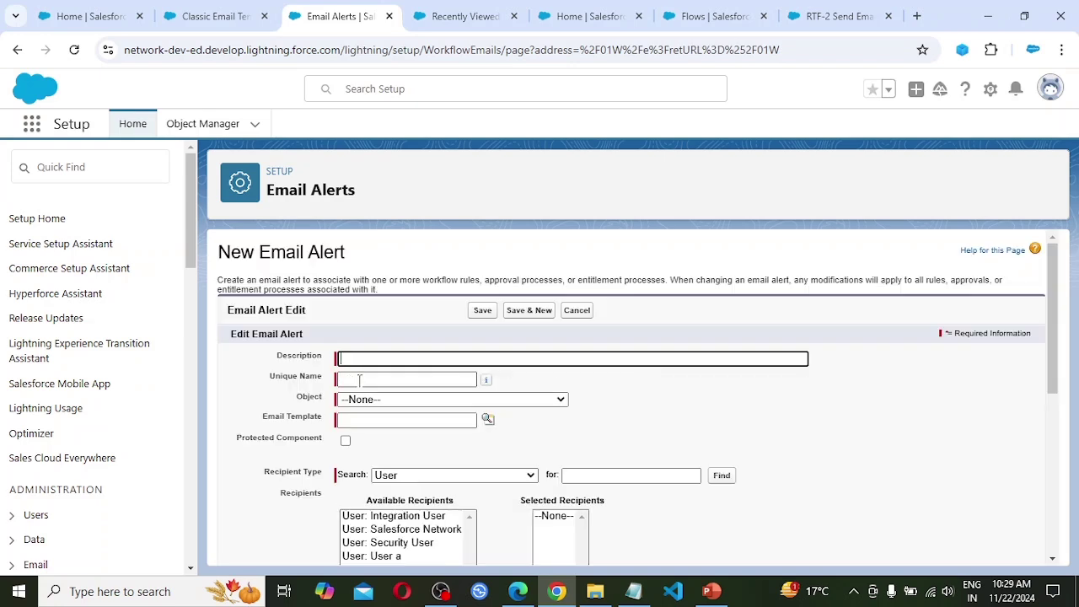
pyautogui.write('Ne')
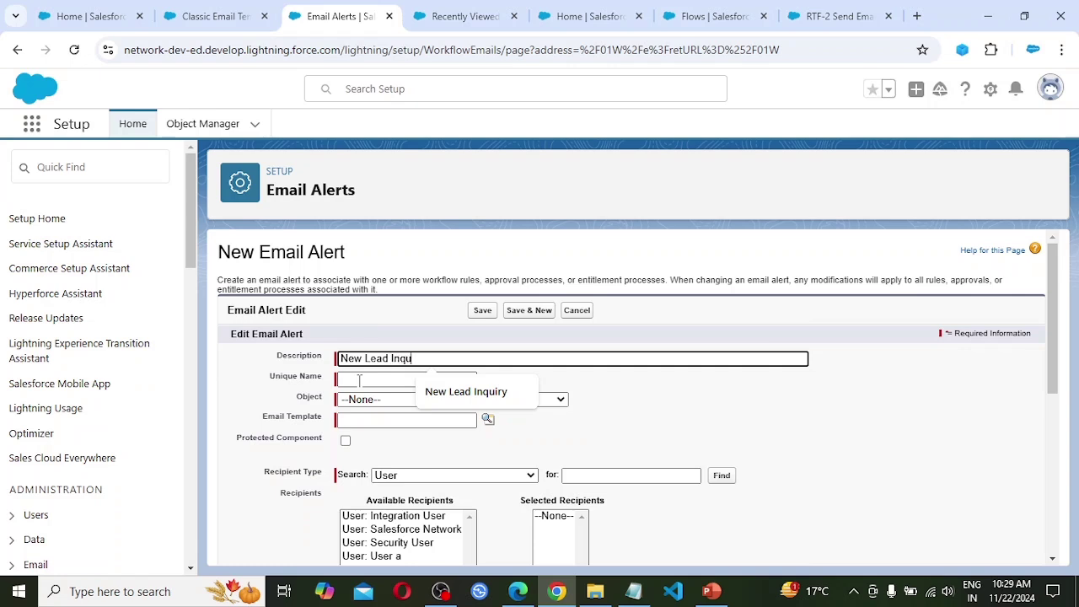
pyautogui.write('ry')
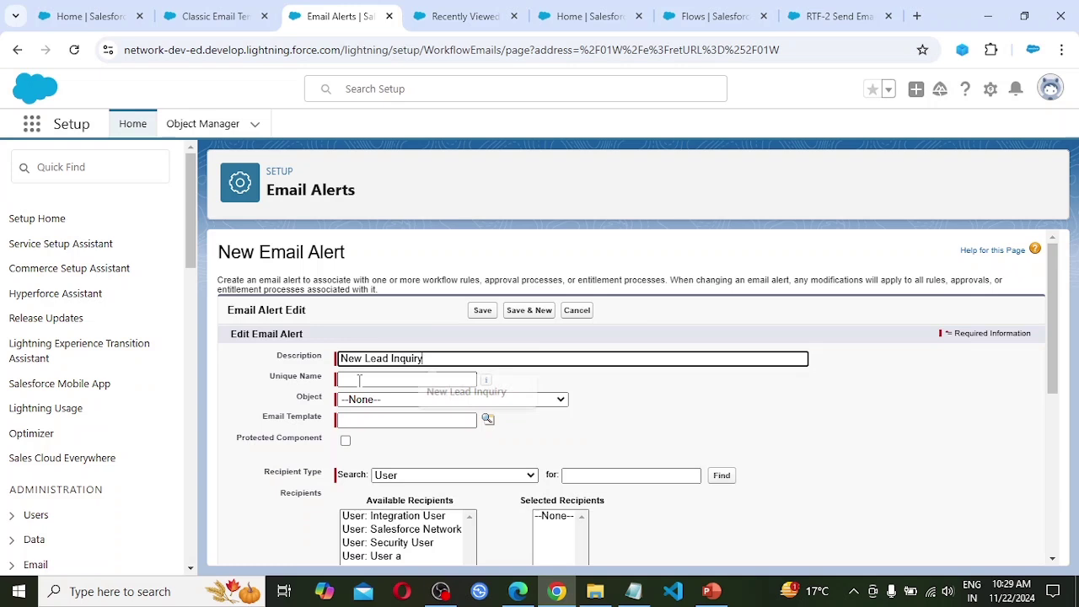
pyautogui.click(359, 380)
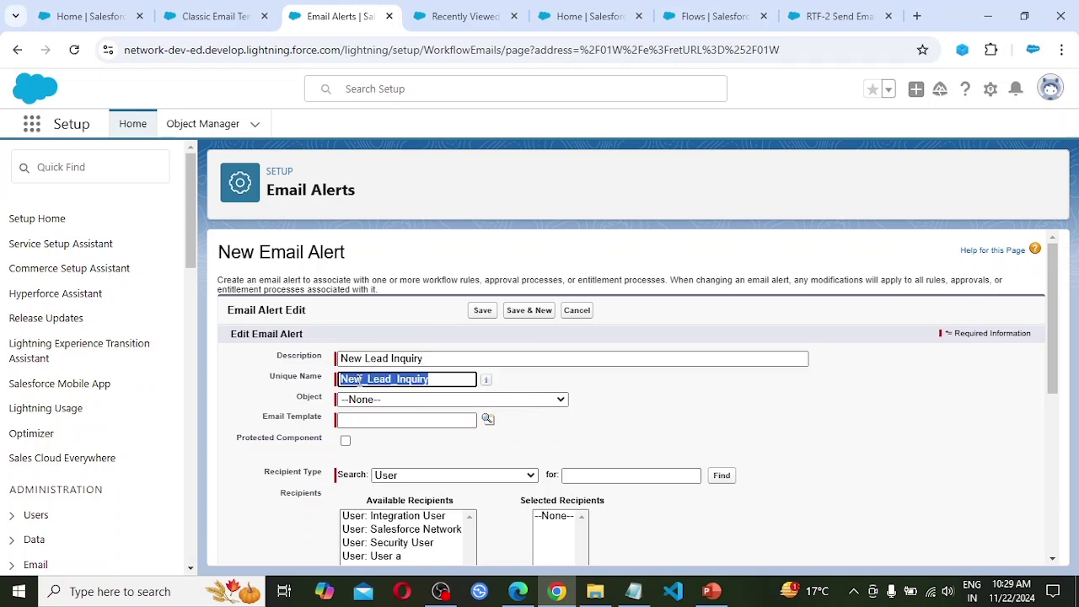
# Step: Set the email alert's object to Lead and its email template to New Lead Inquiry
pyautogui.scroll(-2, 359, 379)
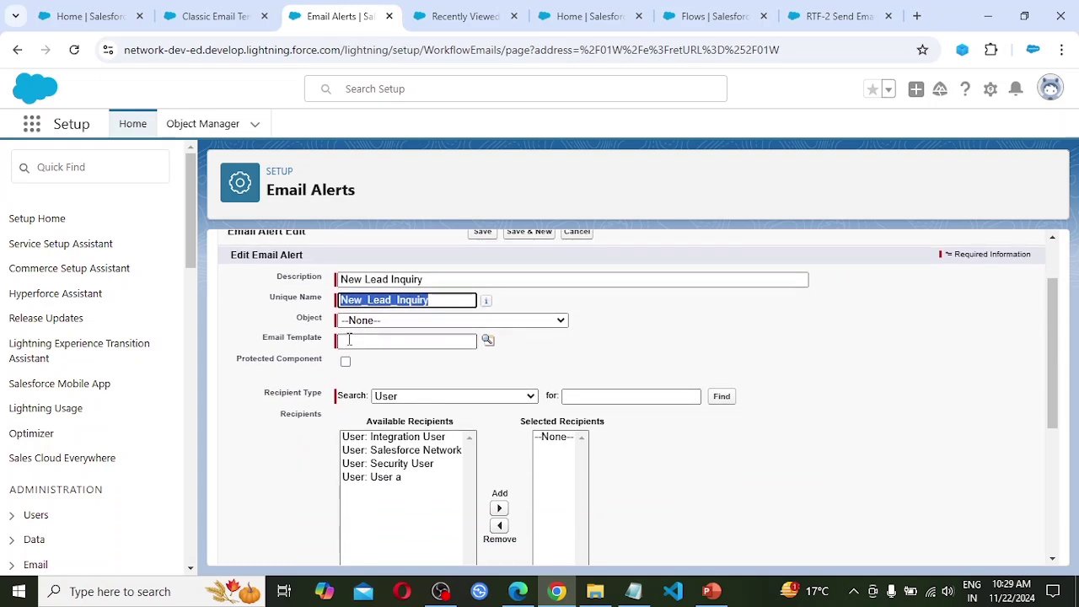
pyautogui.click(394, 321)
pyautogui.press('l')
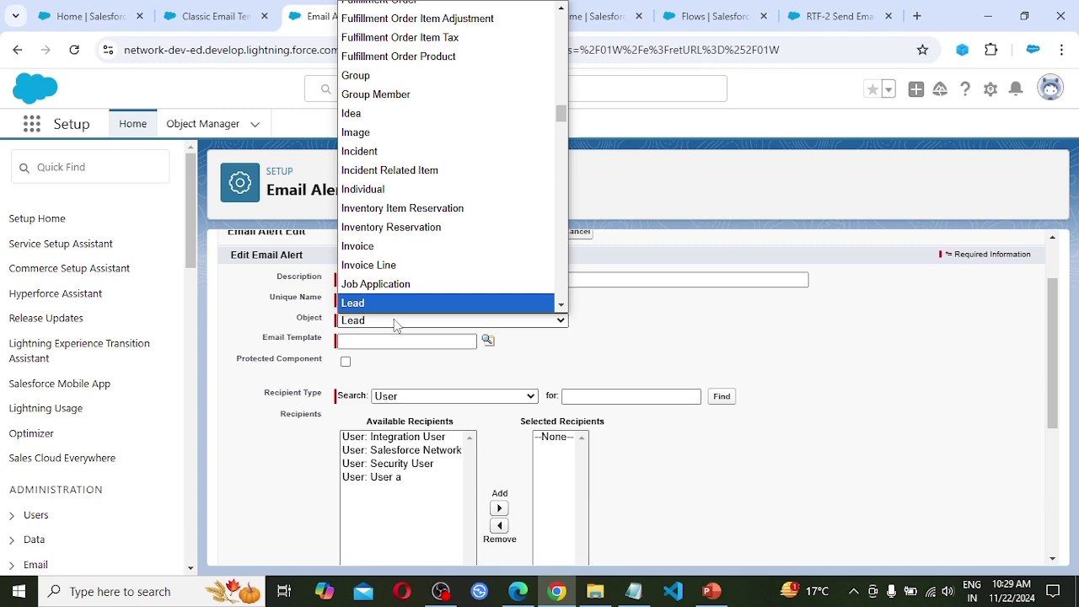
pyautogui.press('Return')
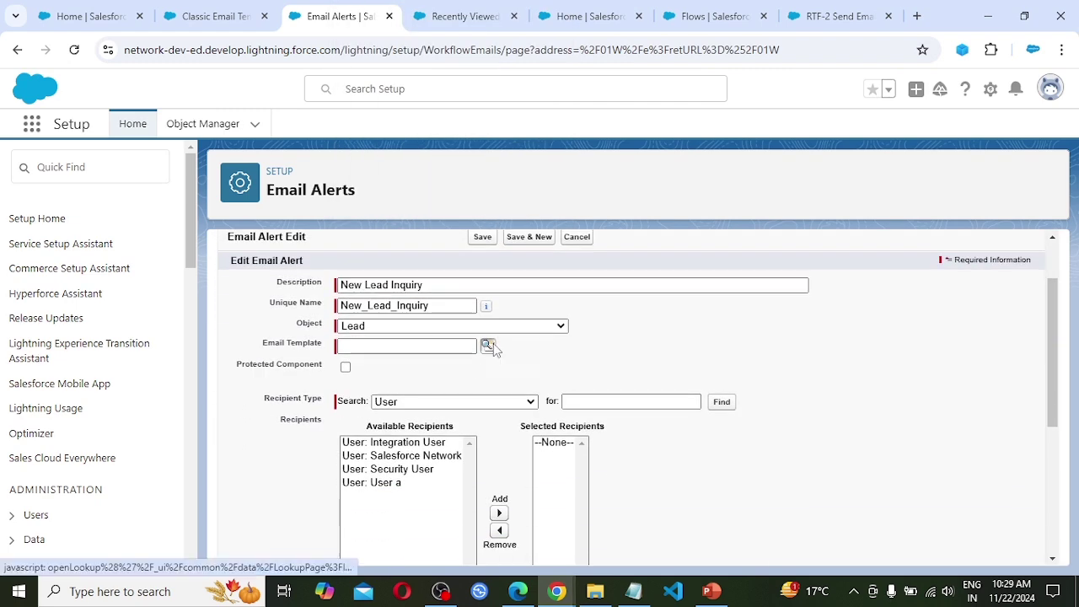
pyautogui.click(489, 347)
pyautogui.scroll(-3, 384, 438)
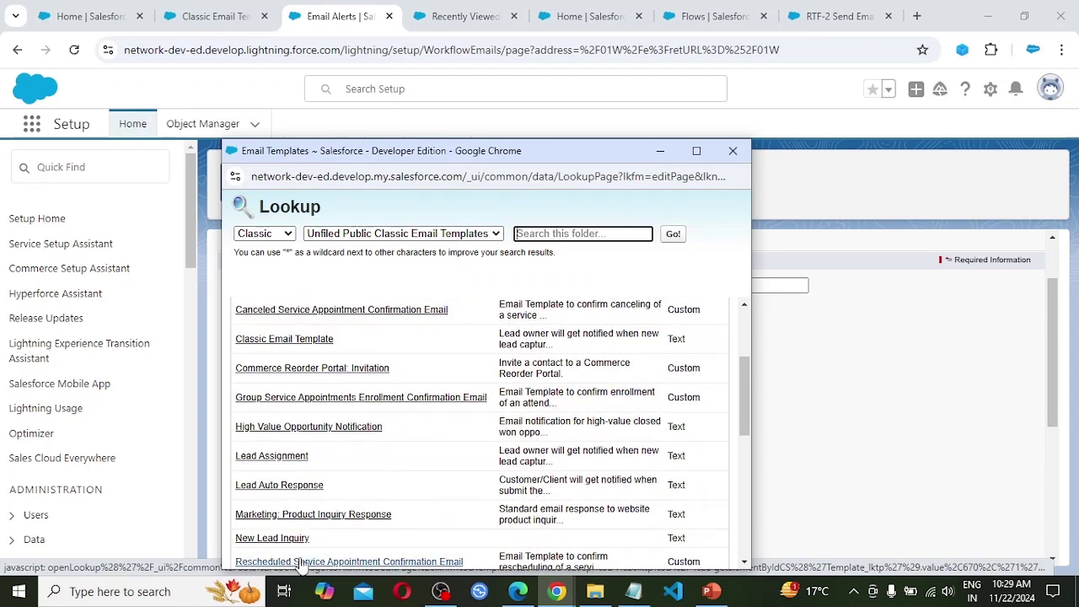
pyautogui.click(287, 540)
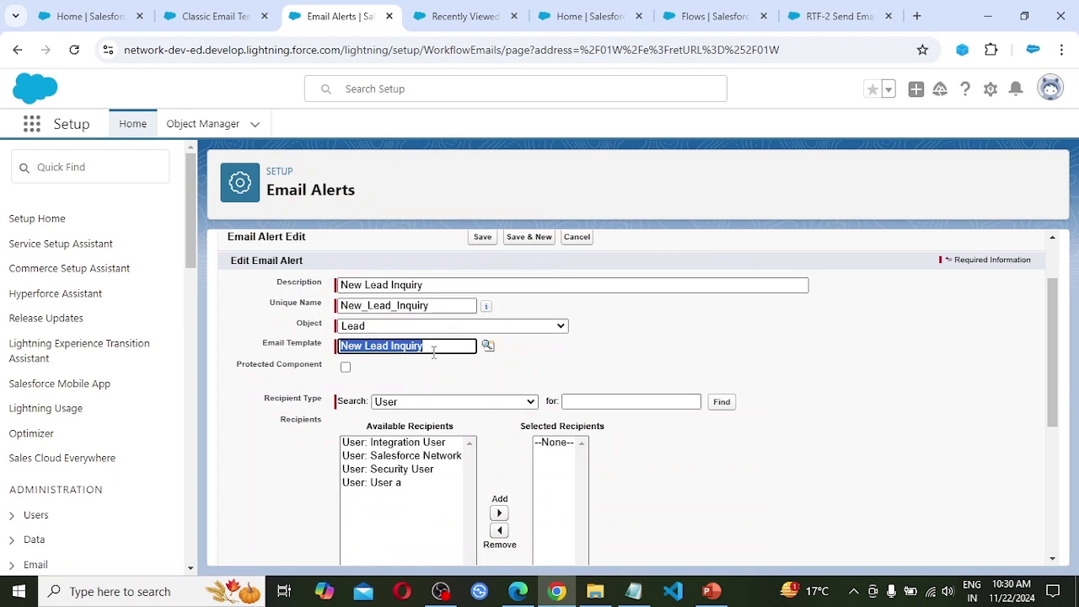
# Step: Set the recipient type to Email Field and add Email Field: Email to the selected recipients
pyautogui.scroll(-2, 434, 346)
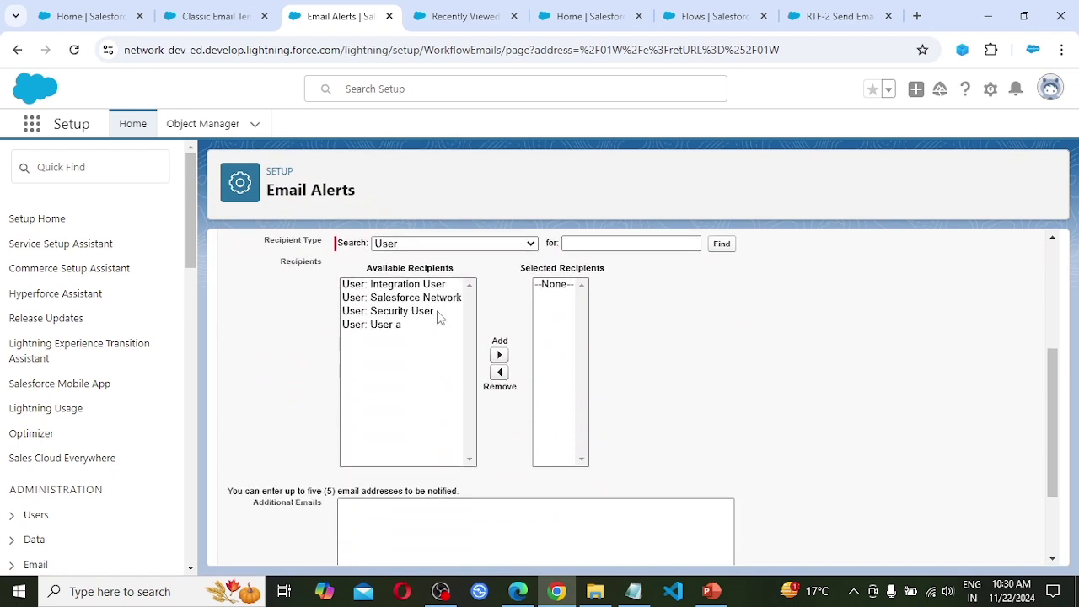
pyautogui.scroll(1, 441, 332)
pyautogui.click(490, 323)
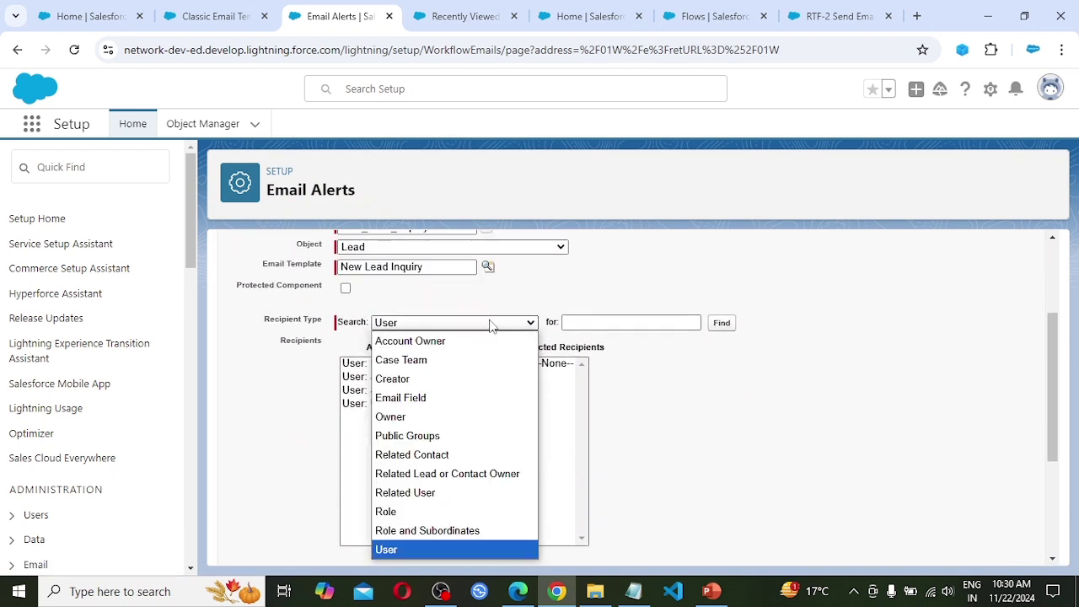
pyautogui.click(440, 397)
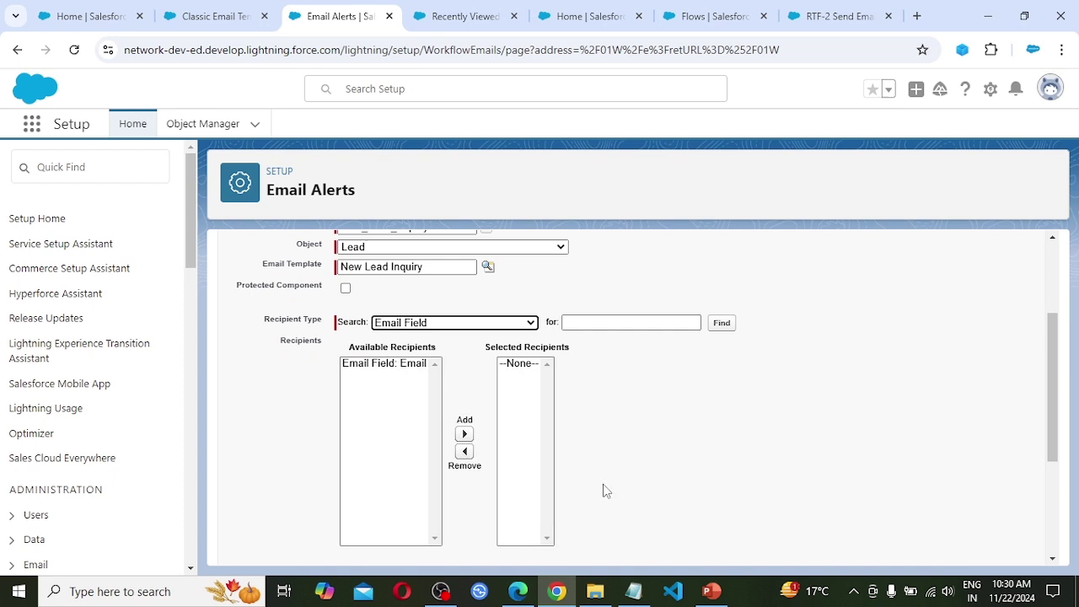
pyautogui.scroll(1, 573, 443)
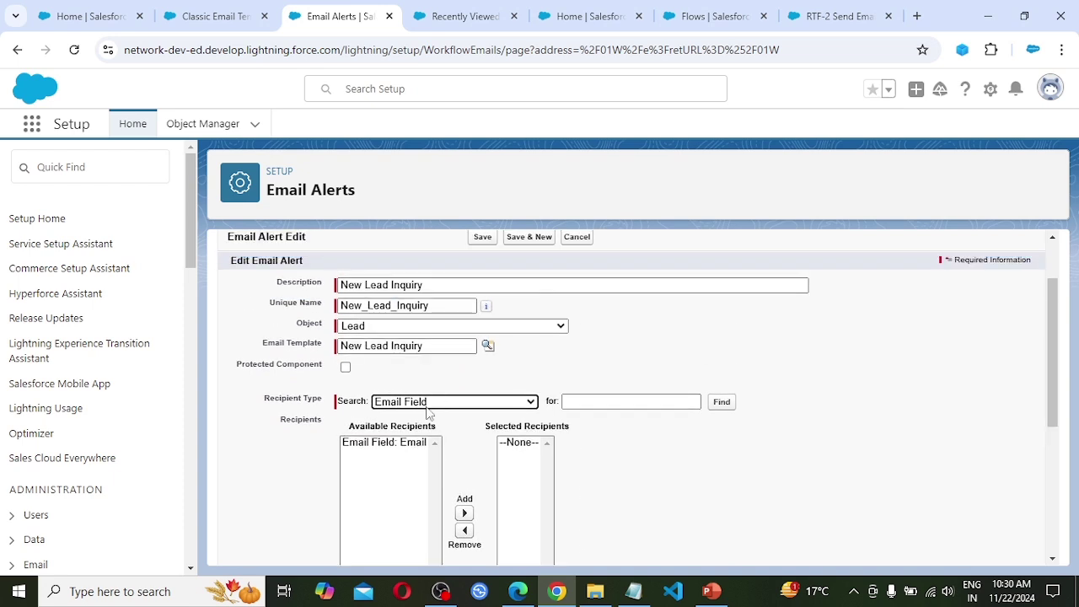
pyautogui.click(391, 444)
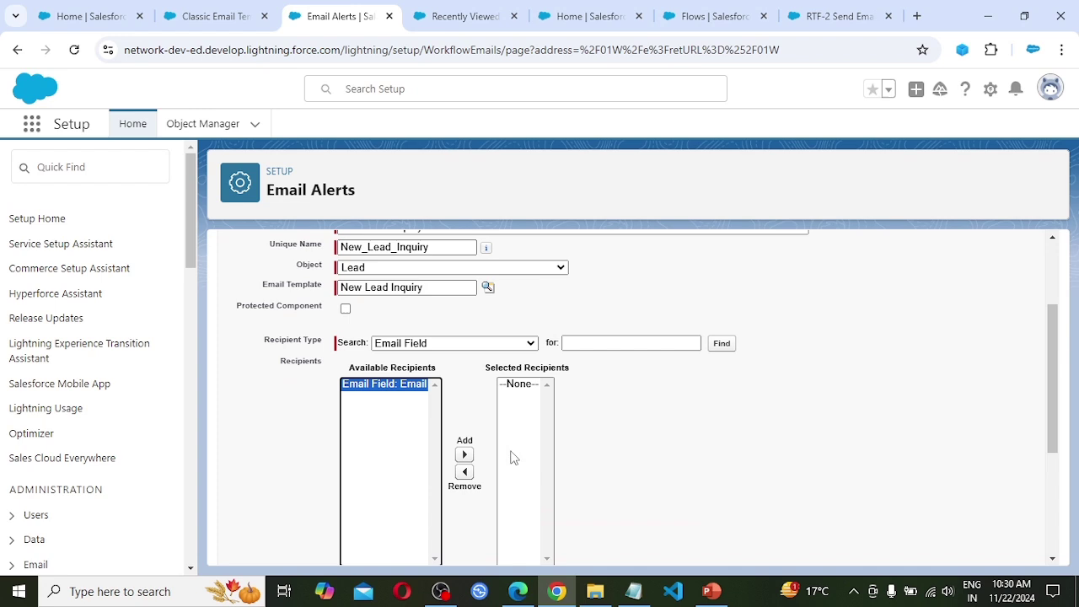
pyautogui.click(463, 454)
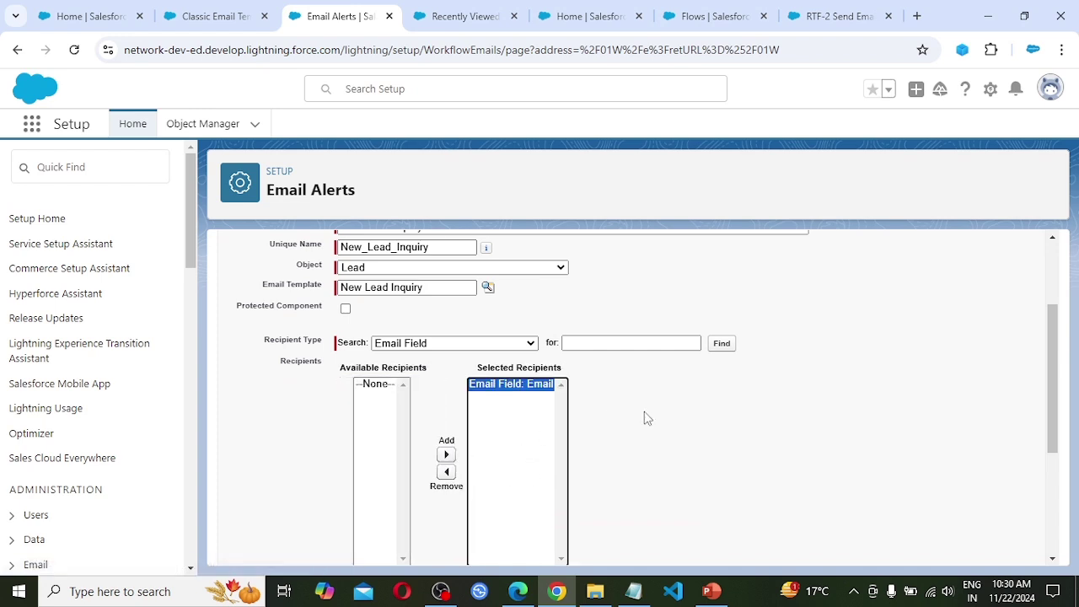
# Step: Save the email alert and switch to the RTF-2 Send Email for New Lead flow in its browser tab
pyautogui.scroll(-1, 654, 416)
pyautogui.scroll(-2, 654, 416)
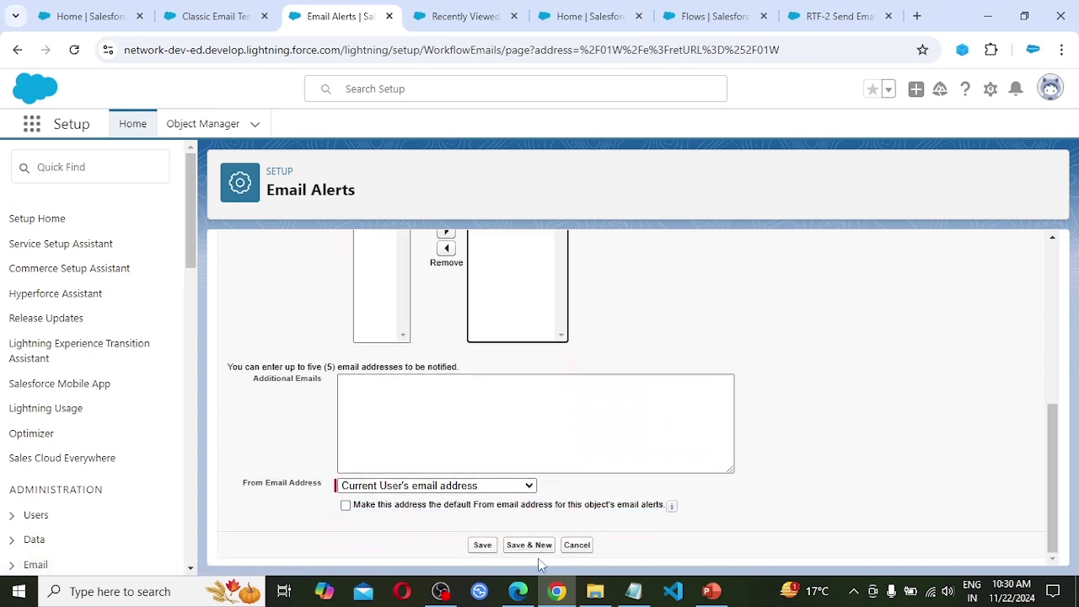
pyautogui.click(479, 545)
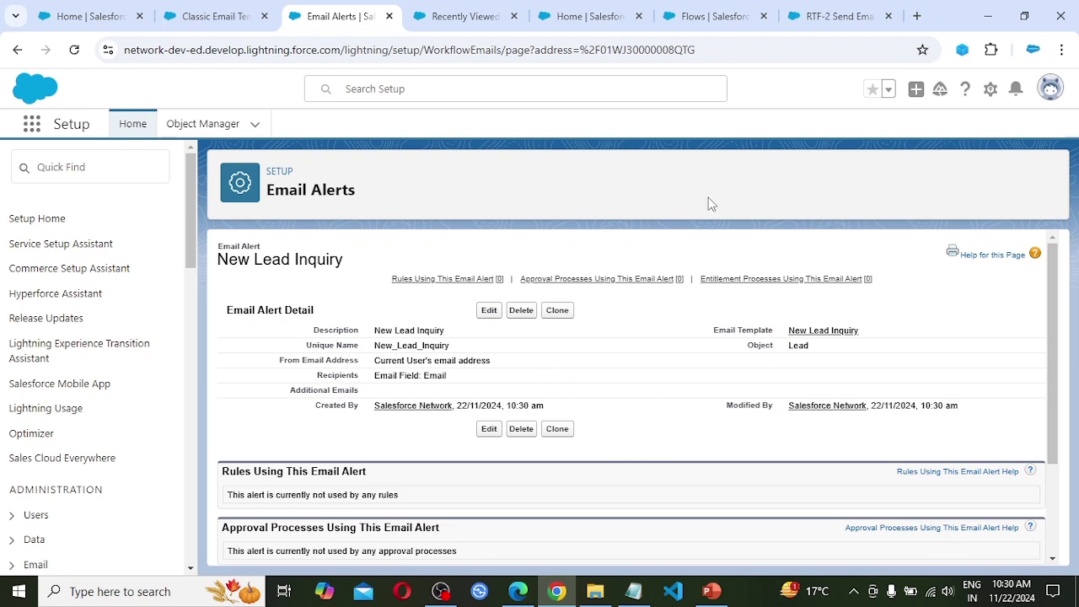
pyautogui.click(840, 15)
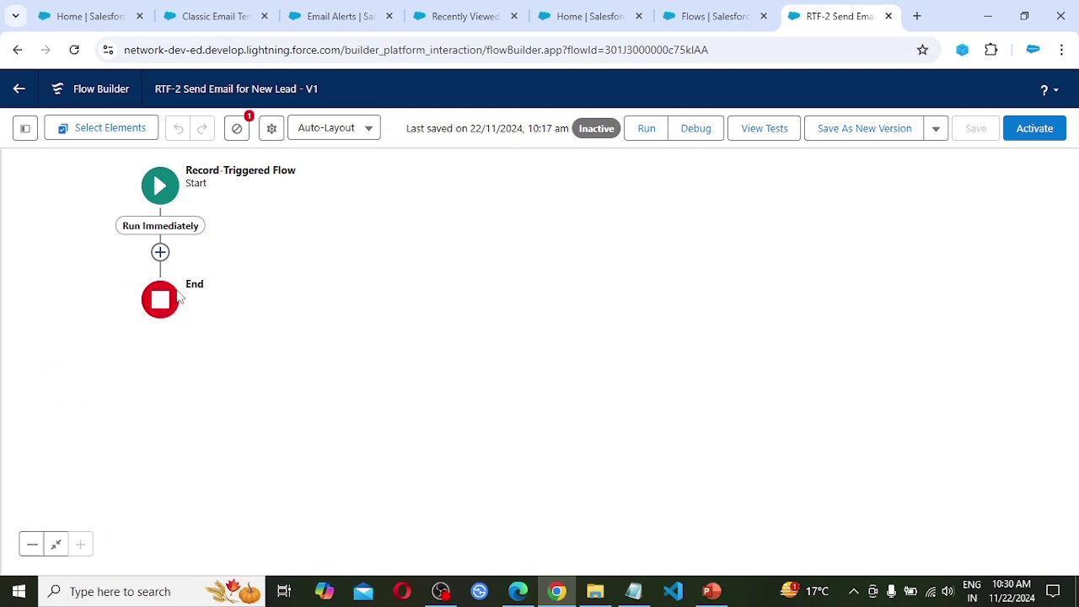
pyautogui.click(160, 253)
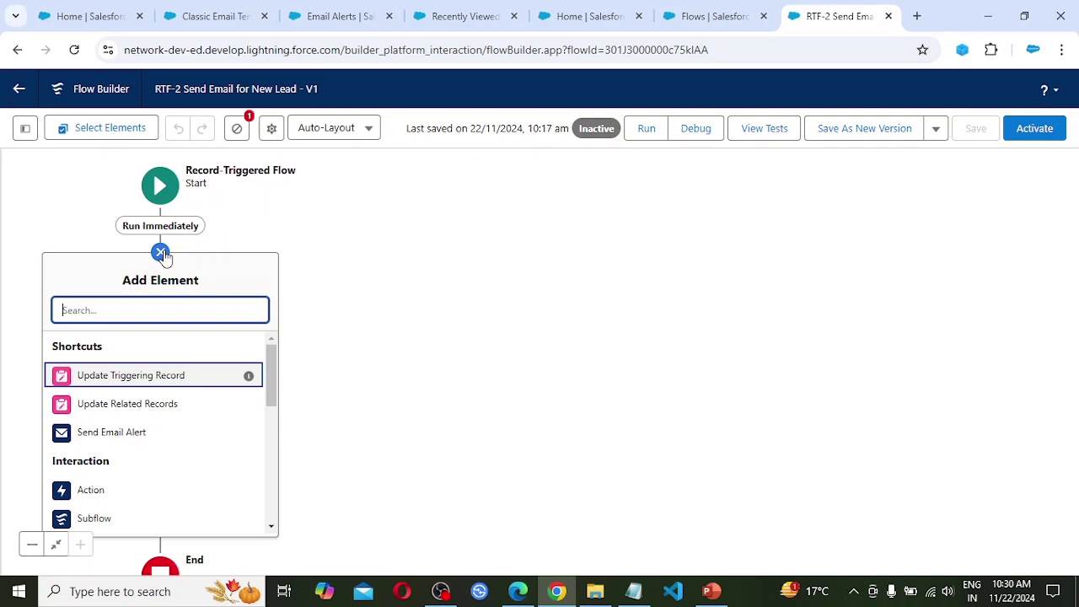
pyautogui.write('new')
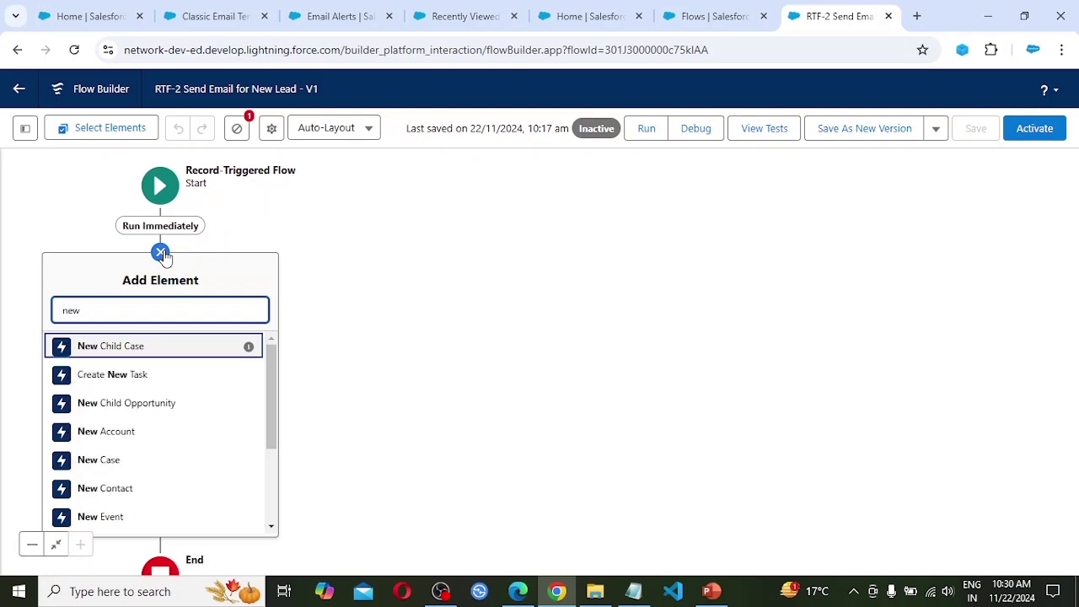
pyautogui.write(' lead')
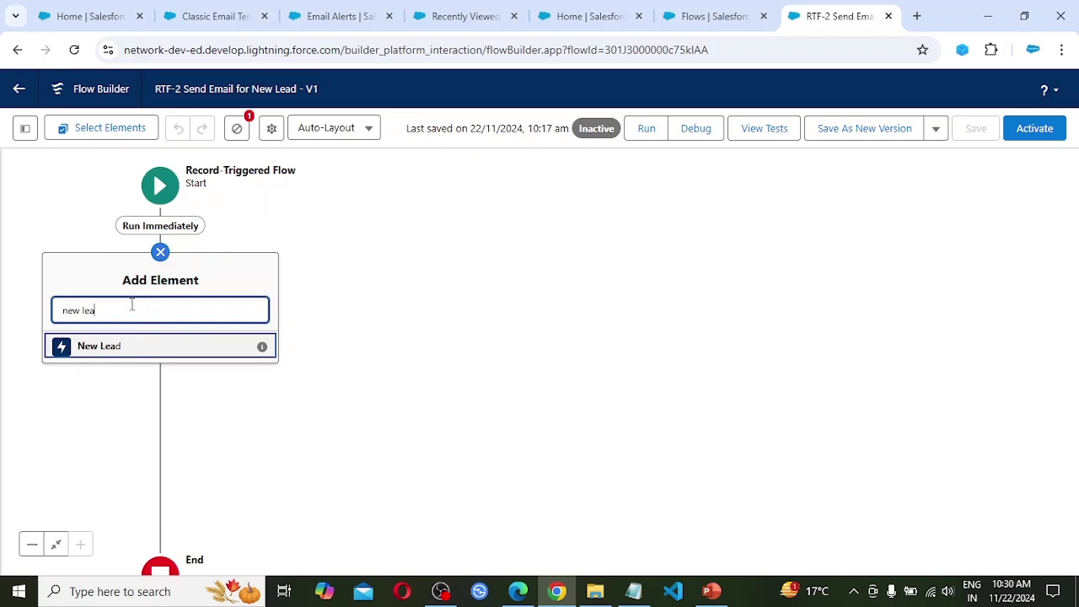
pyautogui.hotkey('ctrl', 'a')
pyautogui.press('BackSpace')
pyautogui.click(417, 256)
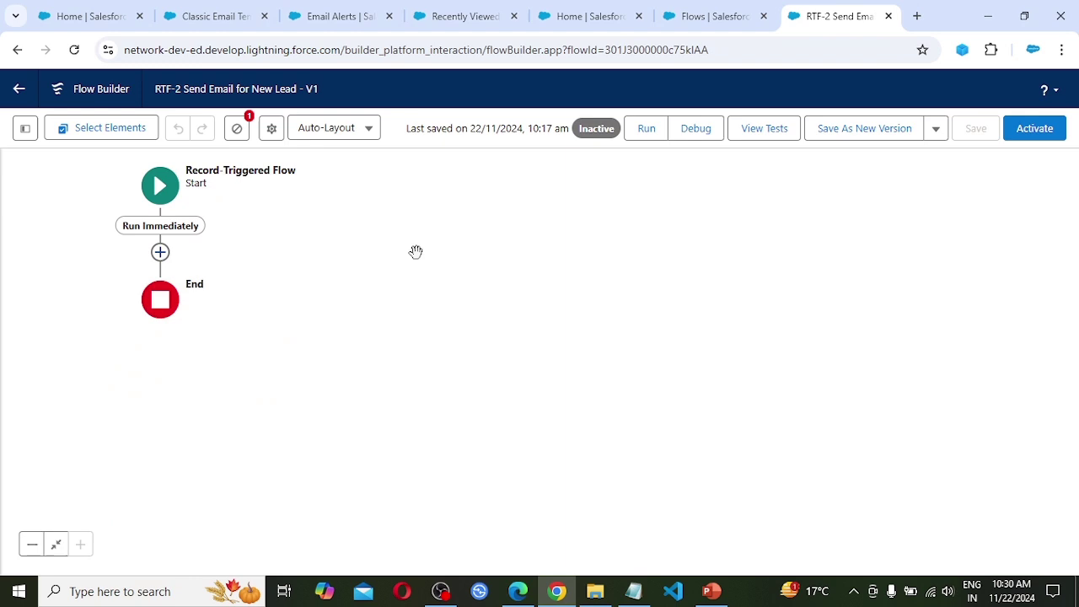
# Step: Reload the flow and add the New Lead Inquiry email alert action after Run Immediately, labelled New Lead Response
pyautogui.click(74, 50)
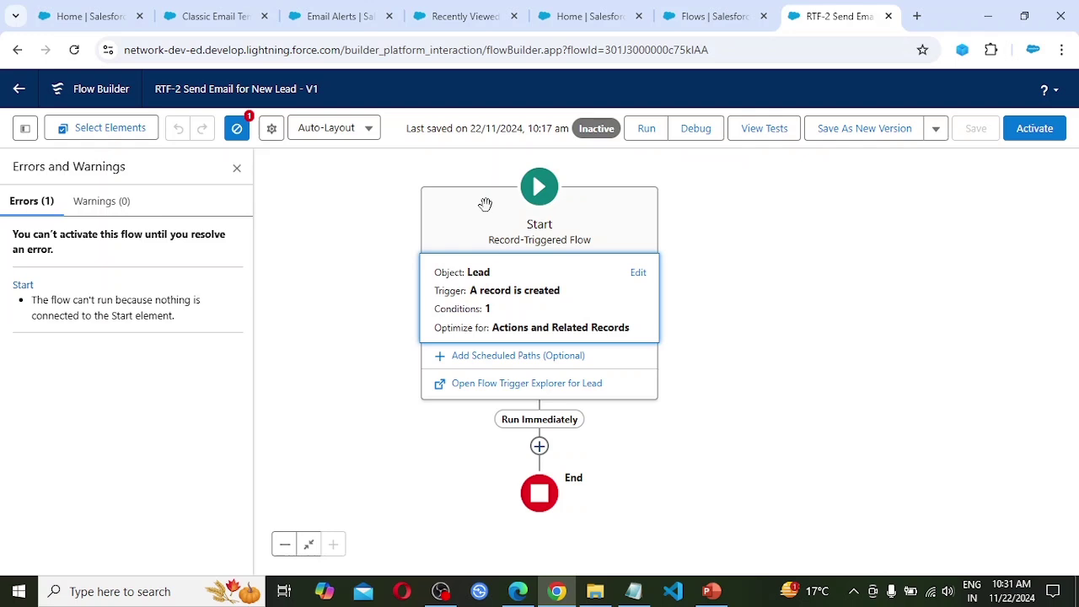
pyautogui.click(539, 446)
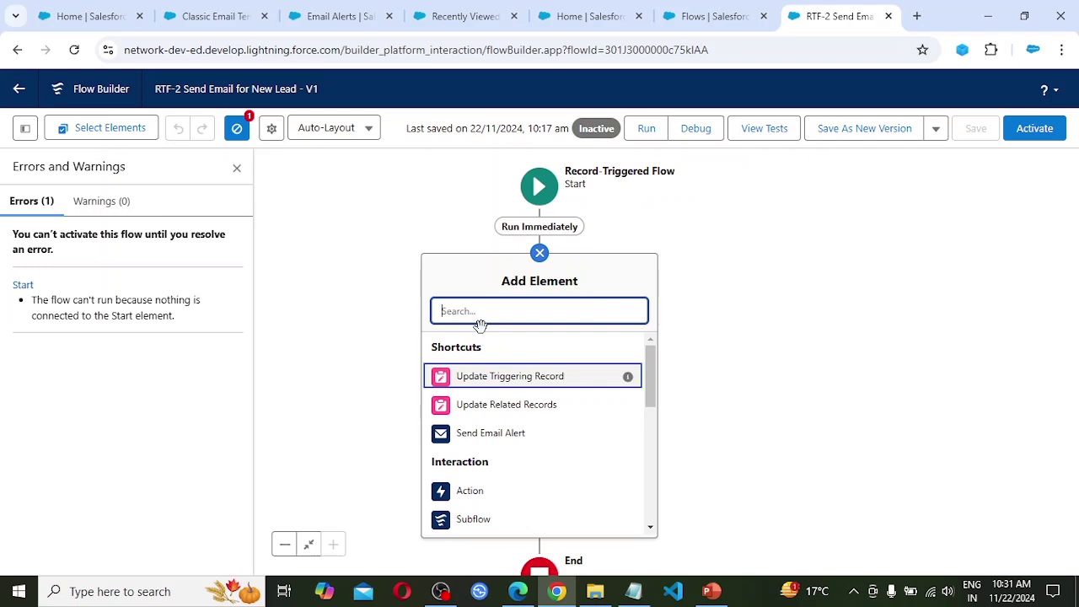
pyautogui.write('new')
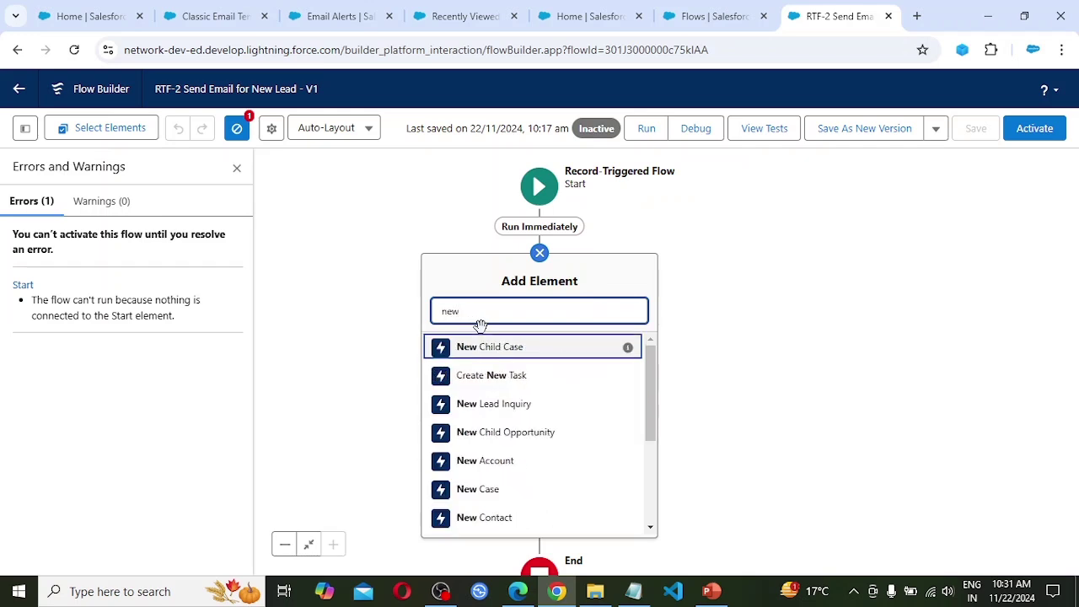
pyautogui.write(' lead')
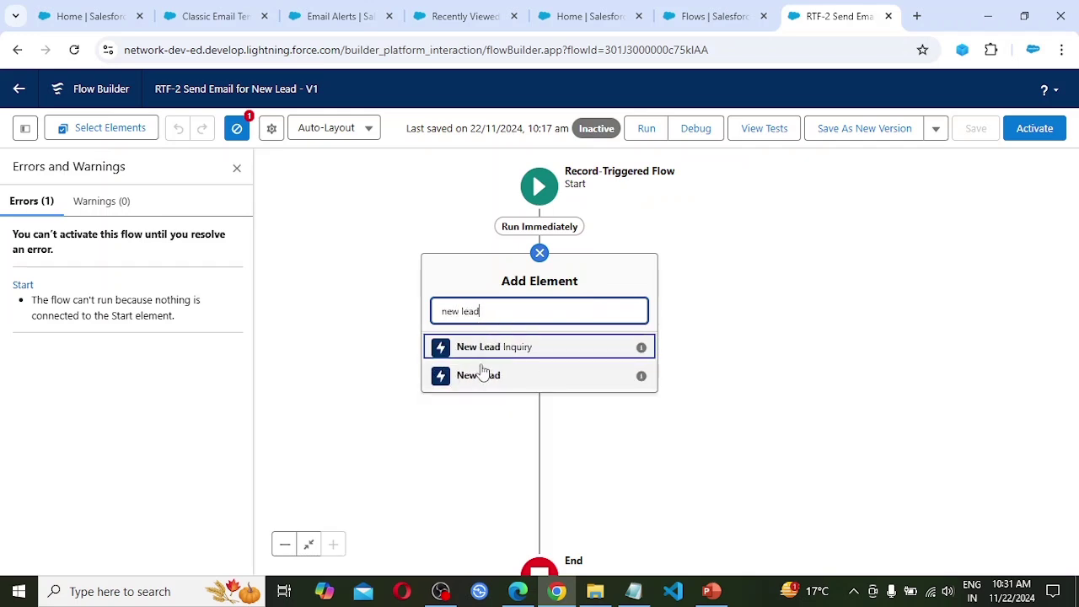
pyautogui.click(517, 355)
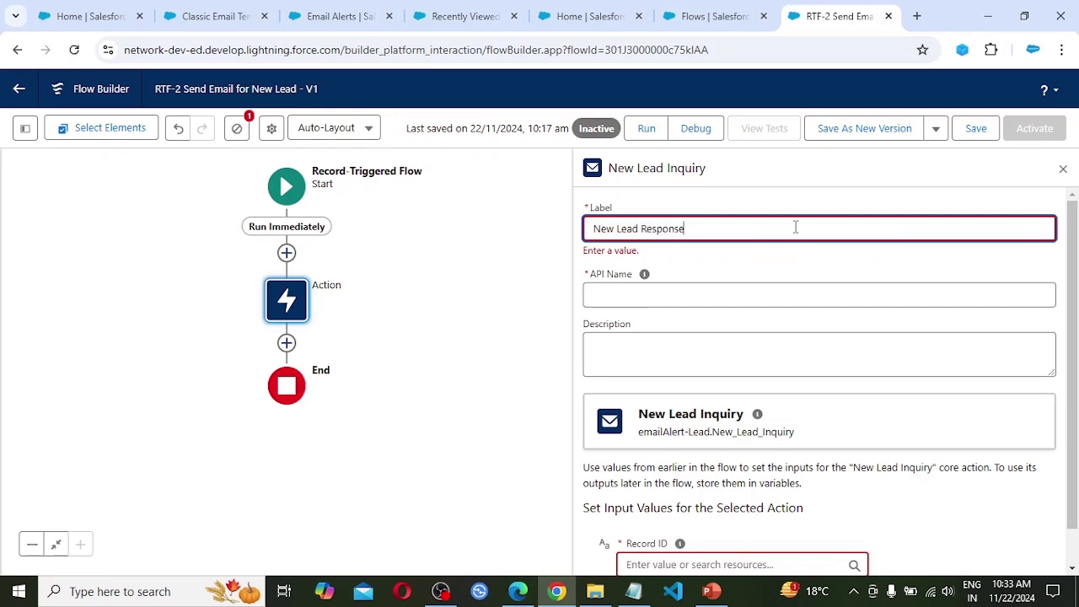
pyautogui.press('Tab')
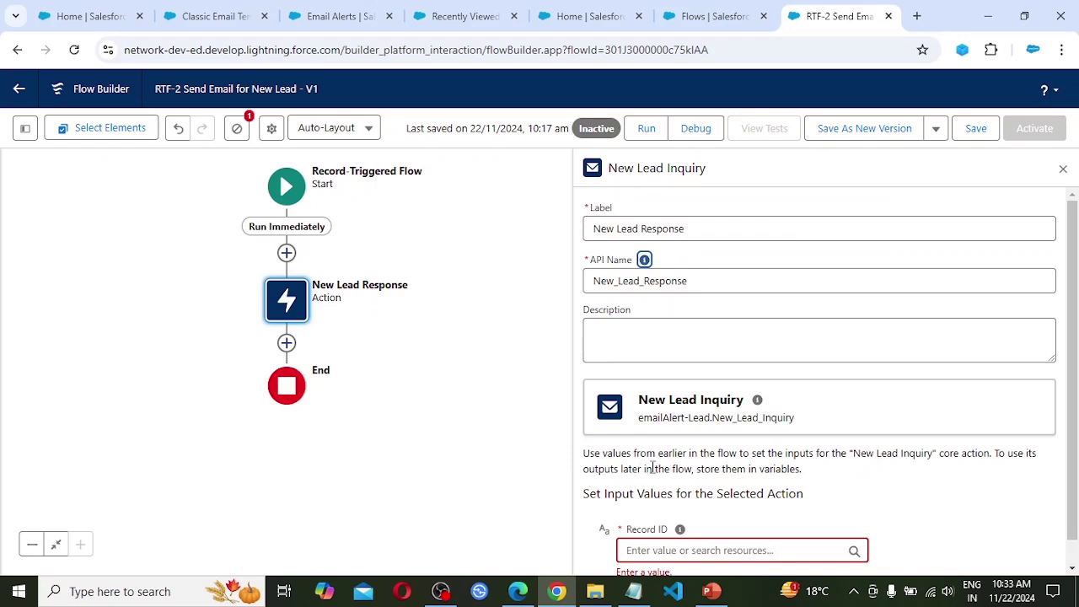
# Step: Set the New Lead Inquiry action's Record ID to Triggering Lead > Lead ID
pyautogui.scroll(-1, 678, 473)
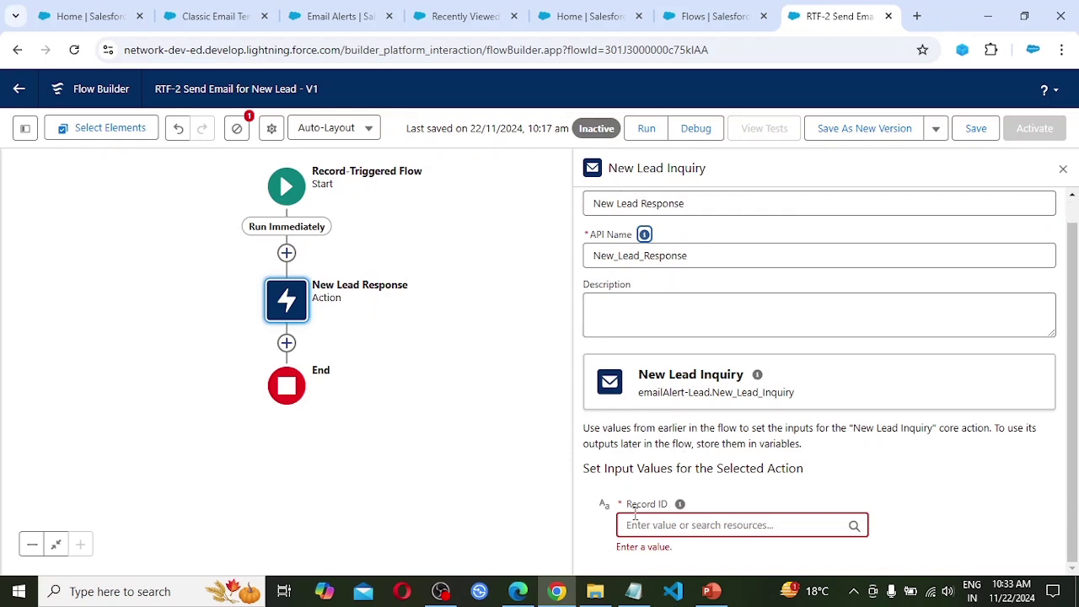
pyautogui.click(648, 524)
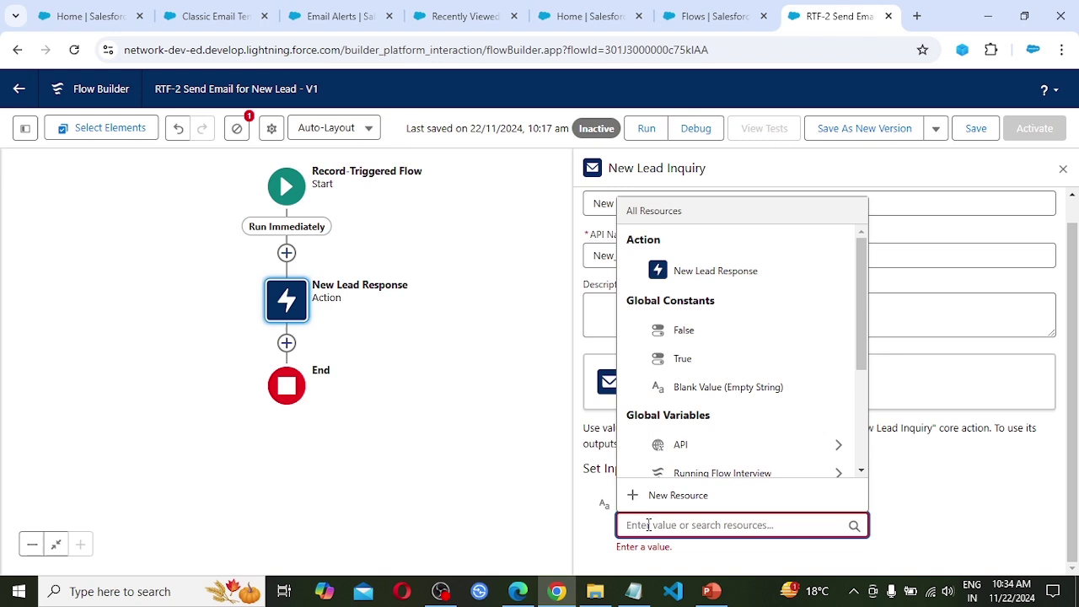
pyautogui.write('re')
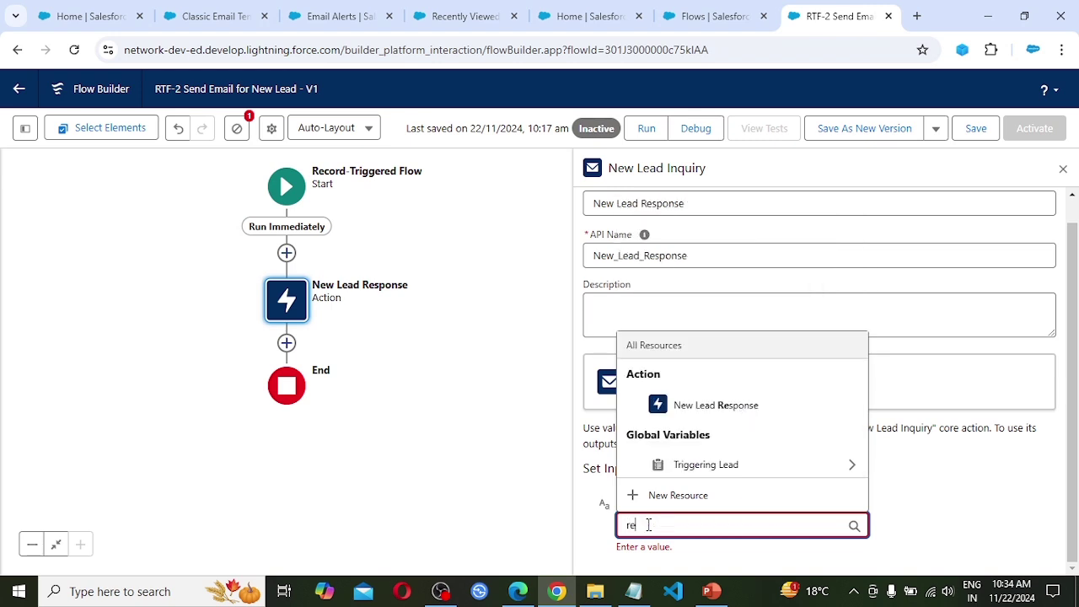
pyautogui.write('c')
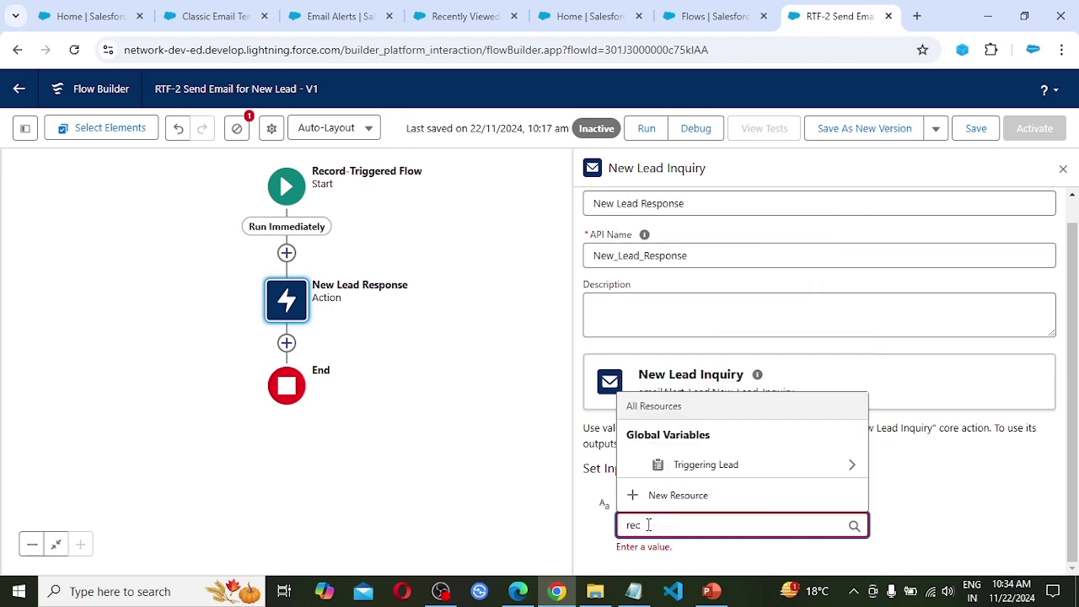
pyautogui.click(735, 469)
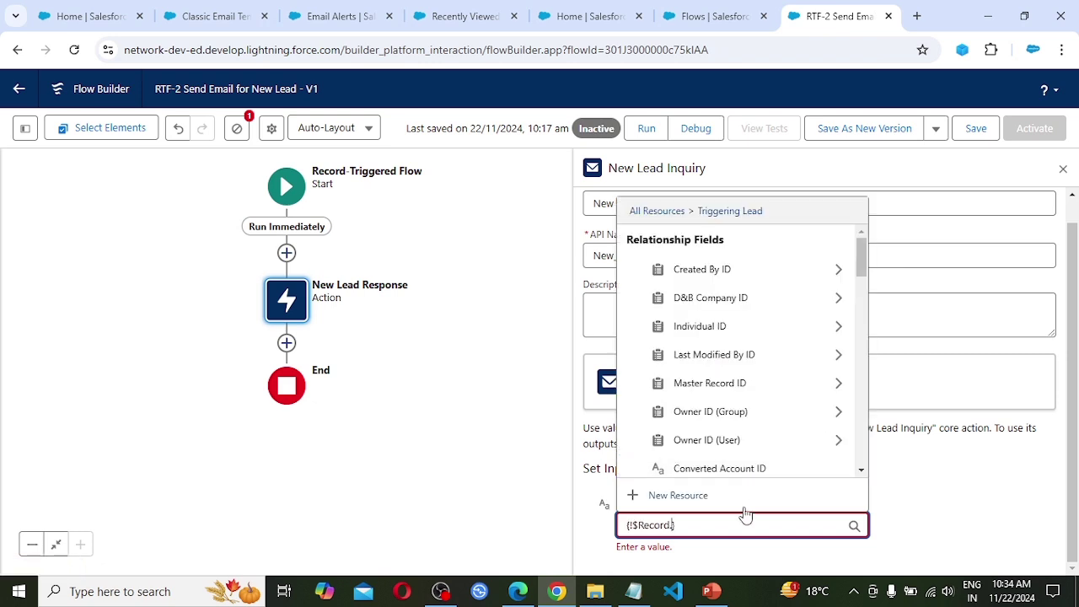
pyautogui.write('id')
pyautogui.scroll(-2, 710, 408)
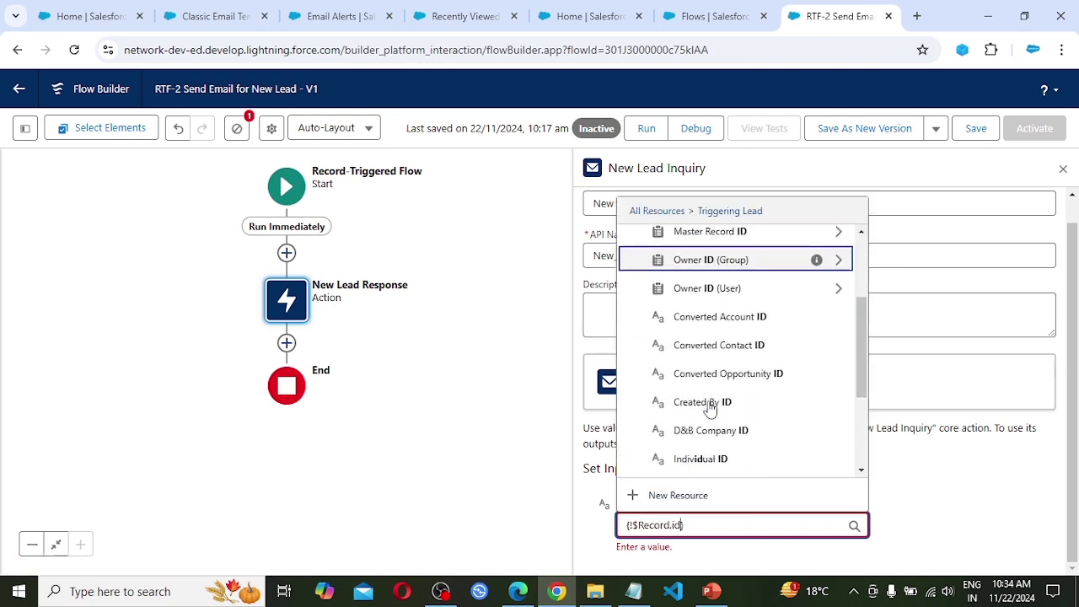
pyautogui.scroll(-4, 712, 411)
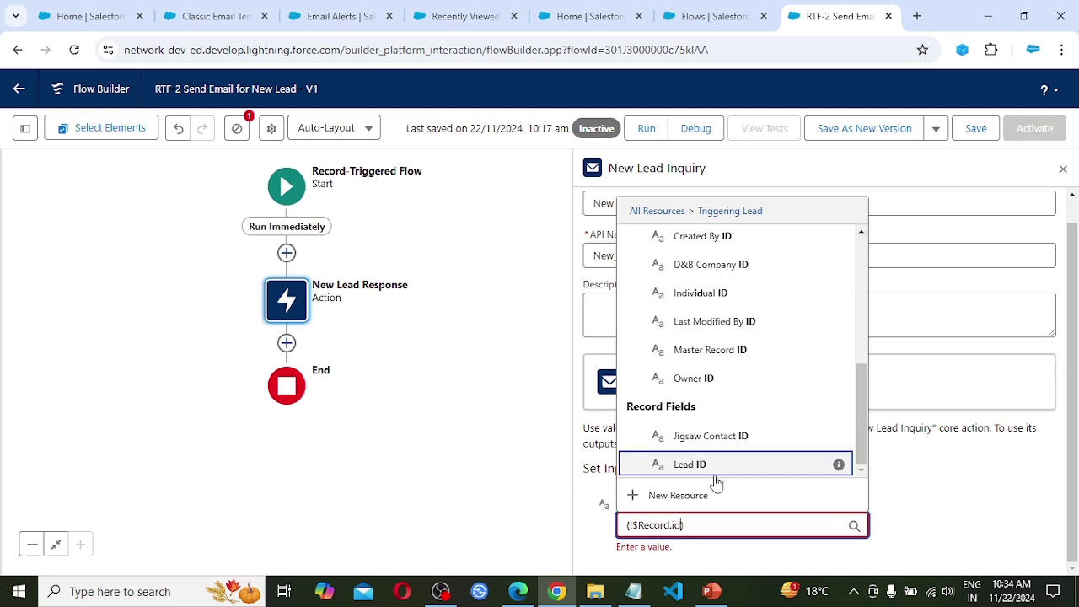
pyautogui.click(715, 474)
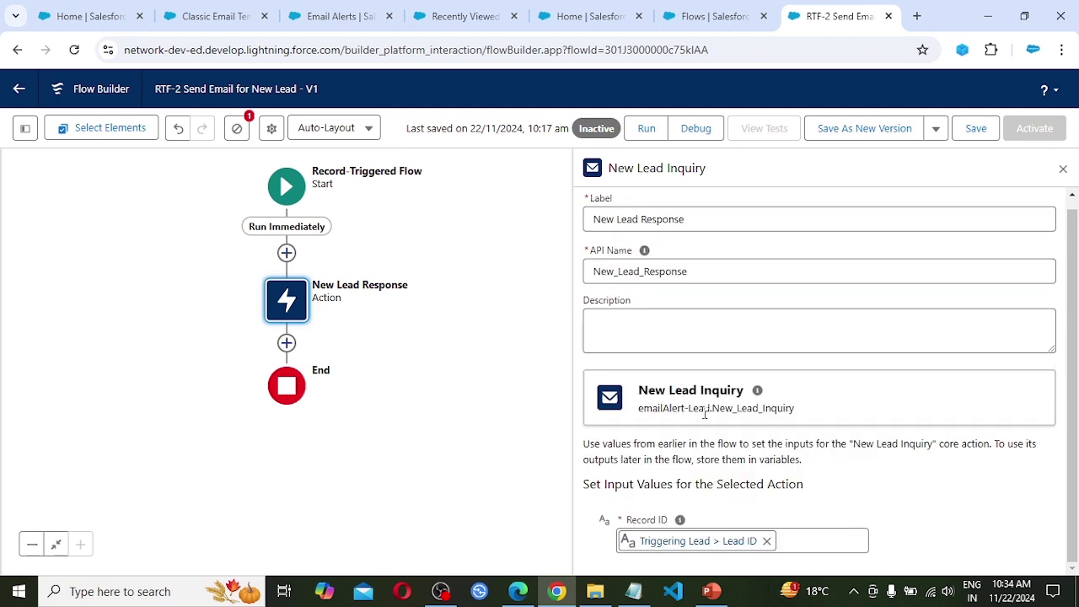
# Step: Save the RTF-2 Send Email for New Lead flow and activate it
pyautogui.scroll(1, 844, 349)
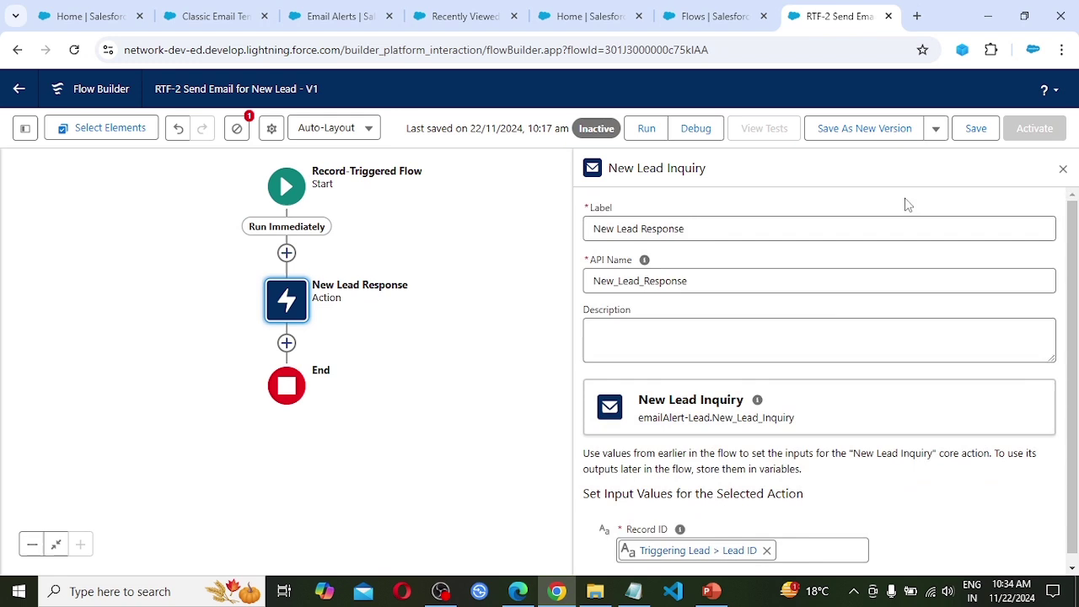
pyautogui.click(973, 133)
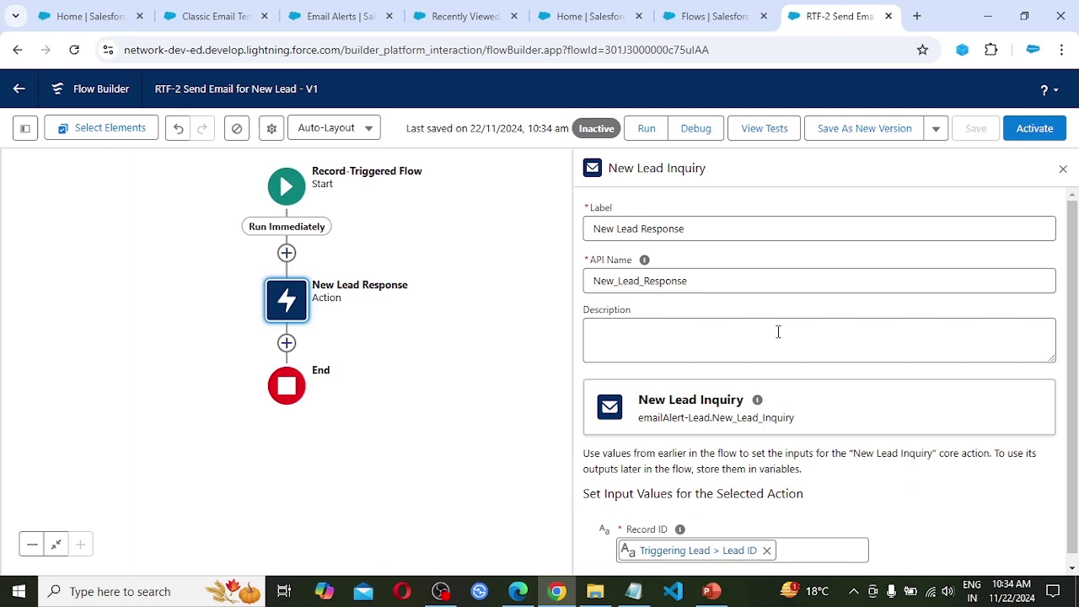
pyautogui.click(1039, 133)
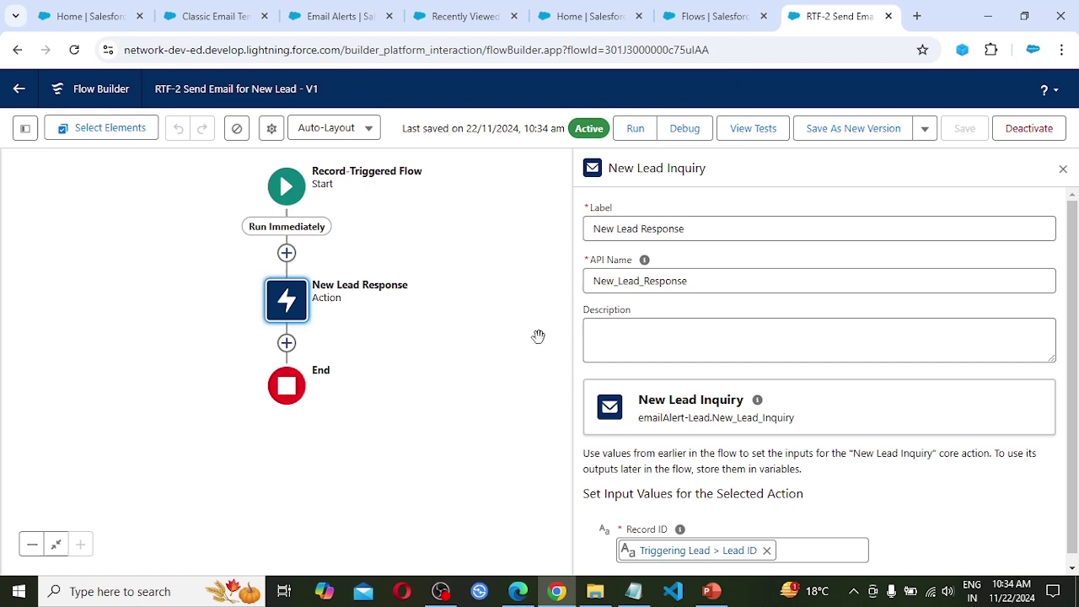
# Step: Start a new lead from the Leads list in its browser tab, with last name Test RTF 2 and company Test Company
pyautogui.click(471, 16)
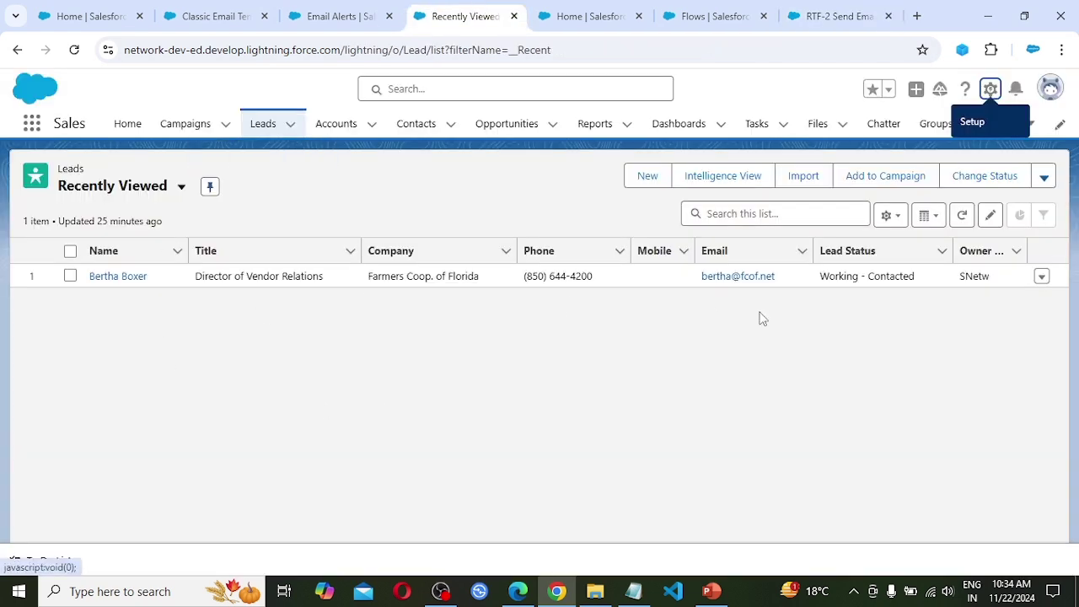
pyautogui.click(649, 176)
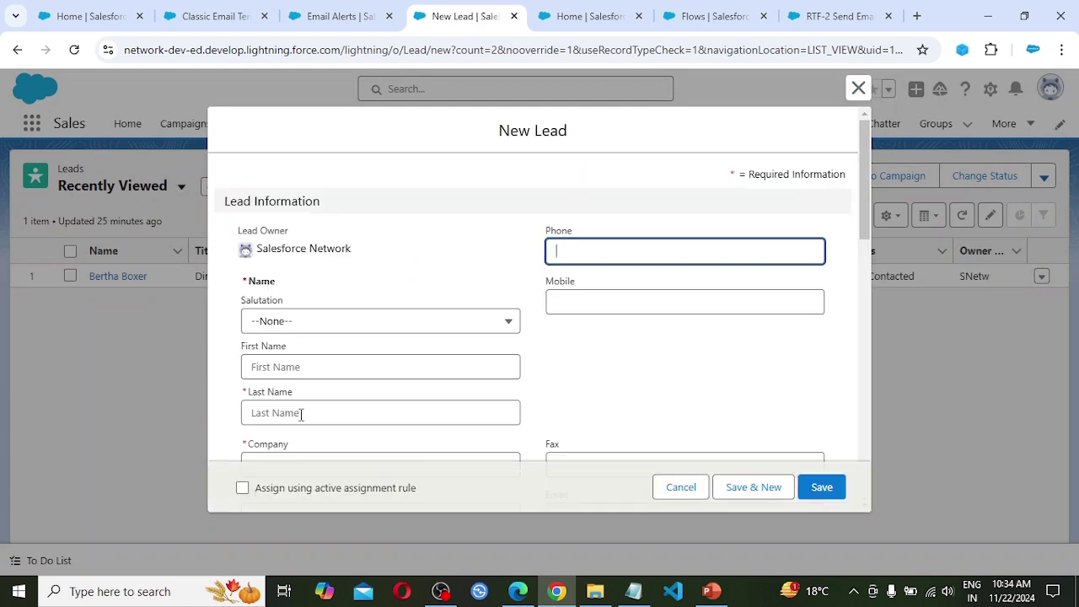
pyautogui.click(300, 414)
pyautogui.write('T')
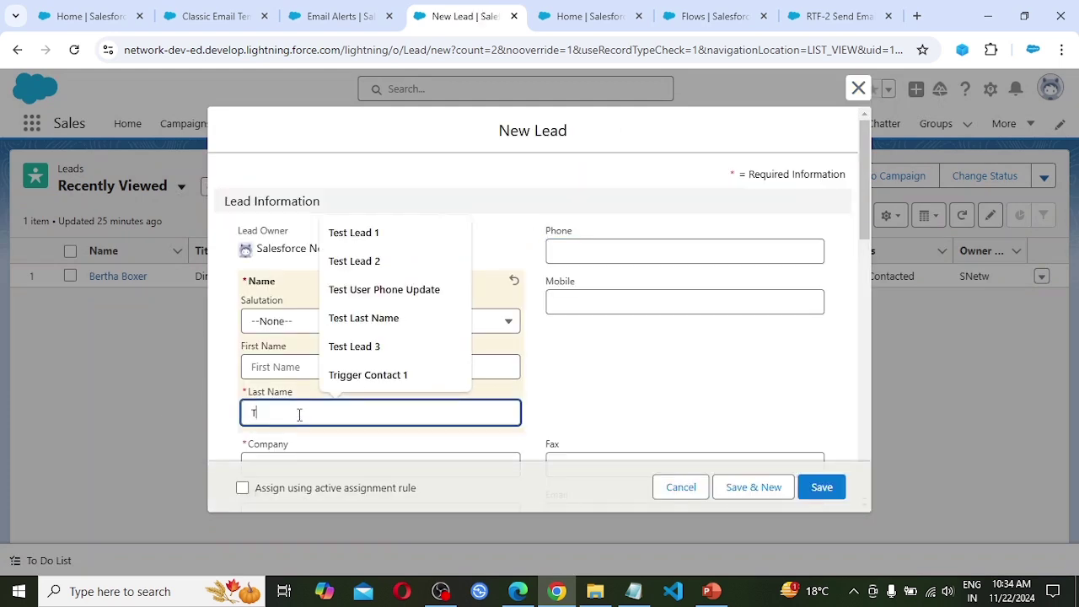
pyautogui.write('est RT')
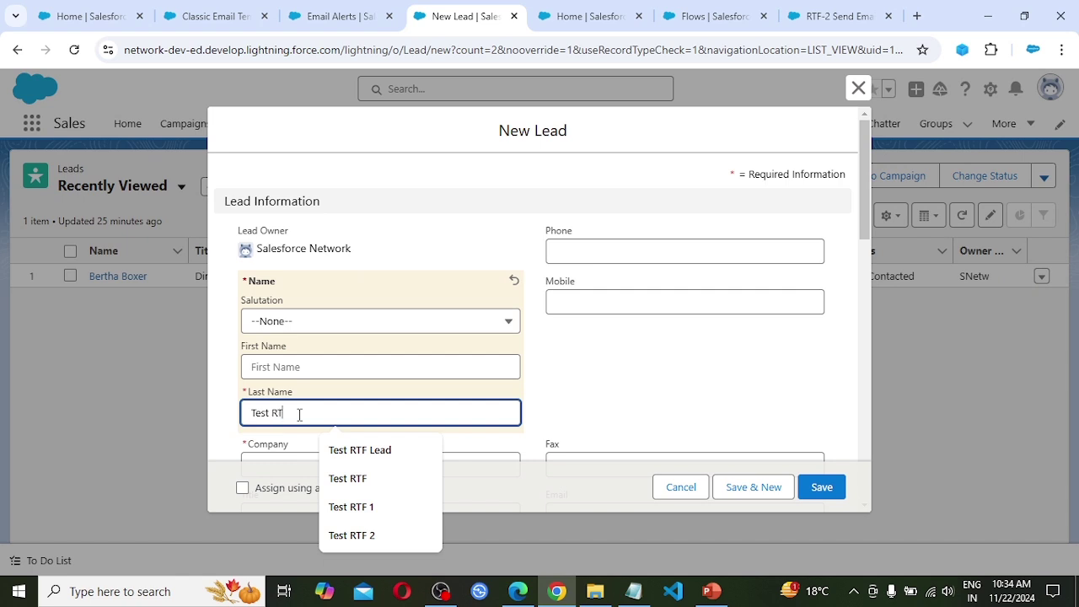
pyautogui.write('F 2')
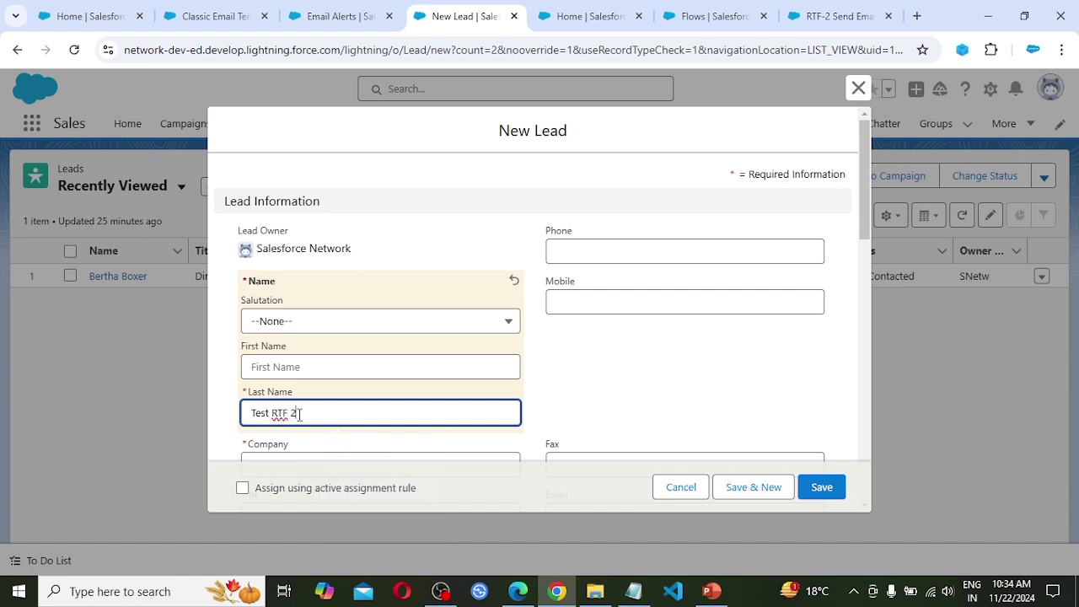
pyautogui.scroll(-1, 300, 405)
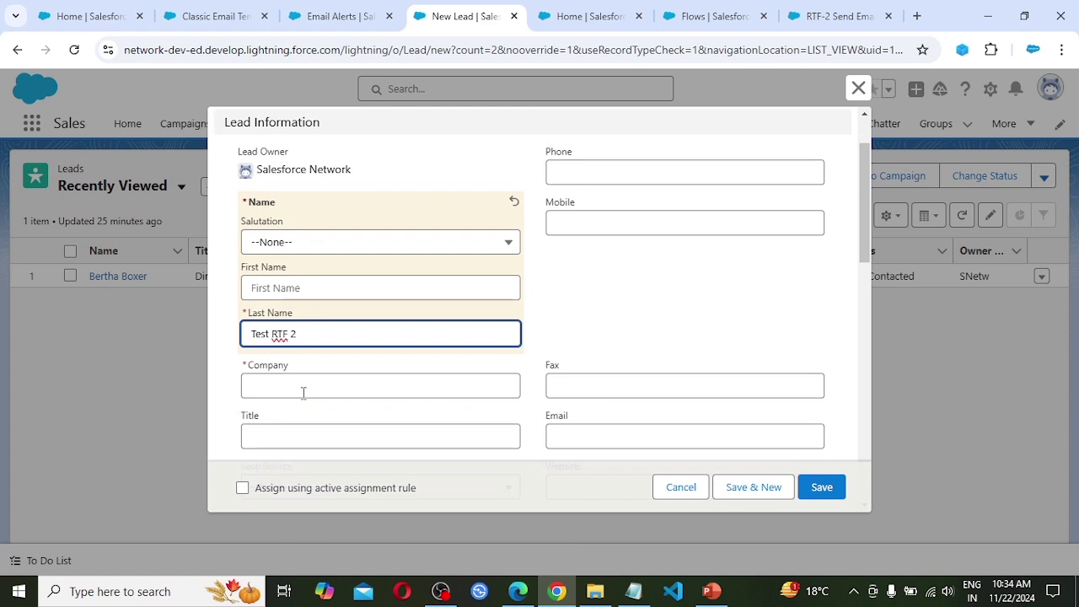
pyautogui.click(307, 396)
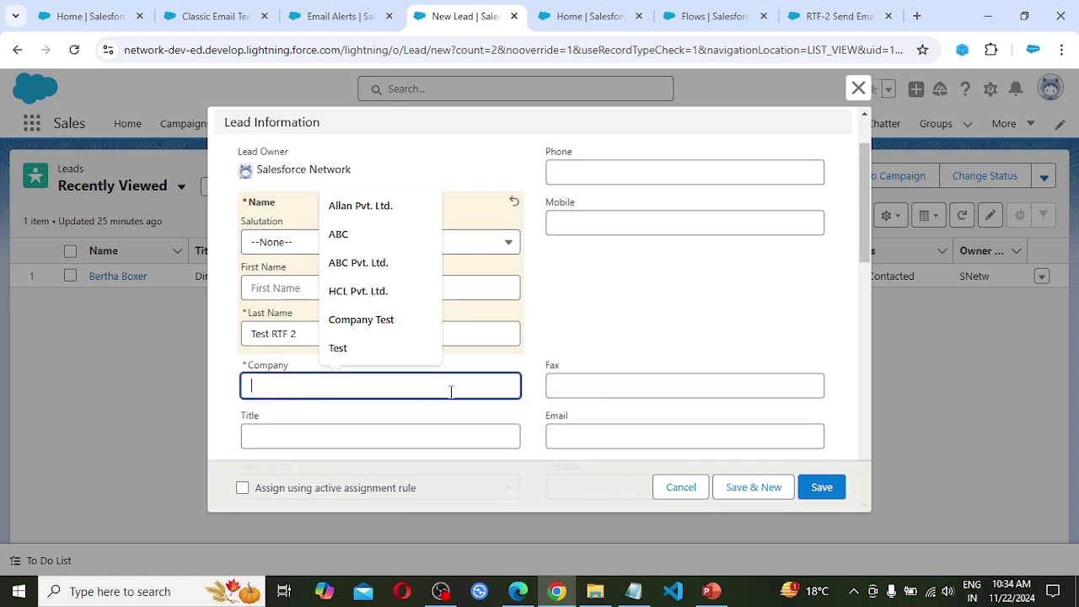
pyautogui.write('Test ')
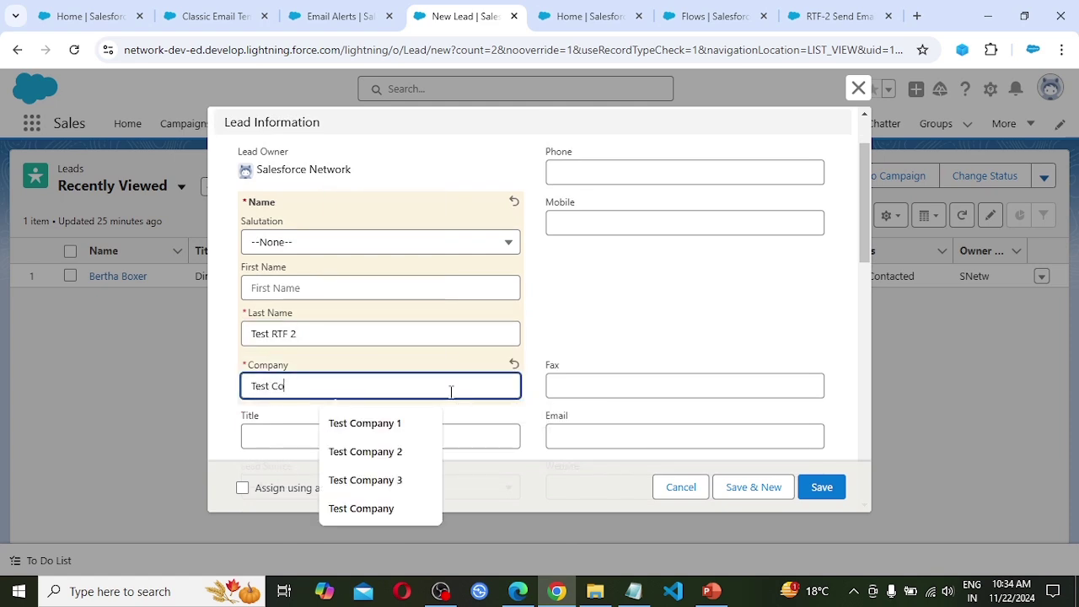
pyautogui.write('Company')
pyautogui.press('Tab')
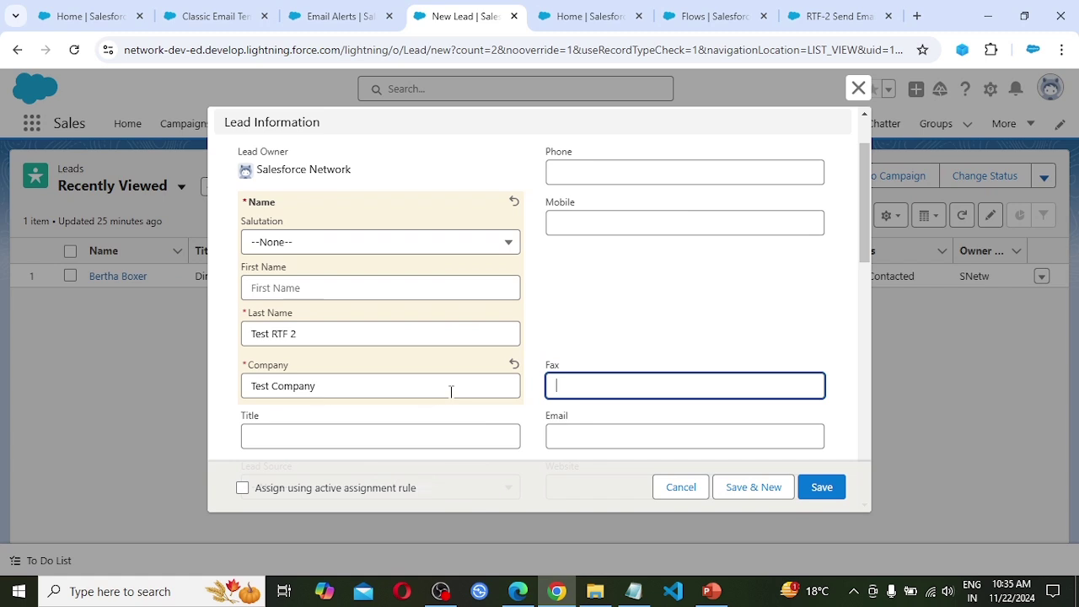
# Step: Set the new lead's source to Web and fill in its email address from the suggested entries
pyautogui.scroll(-1, 497, 343)
pyautogui.scroll(-2, 498, 343)
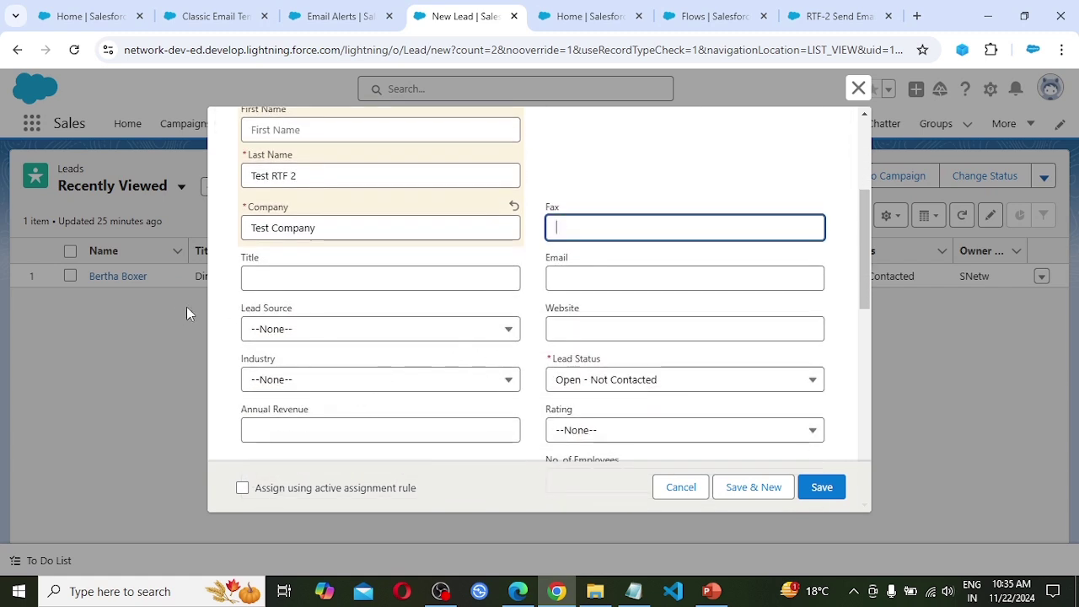
pyautogui.click(291, 330)
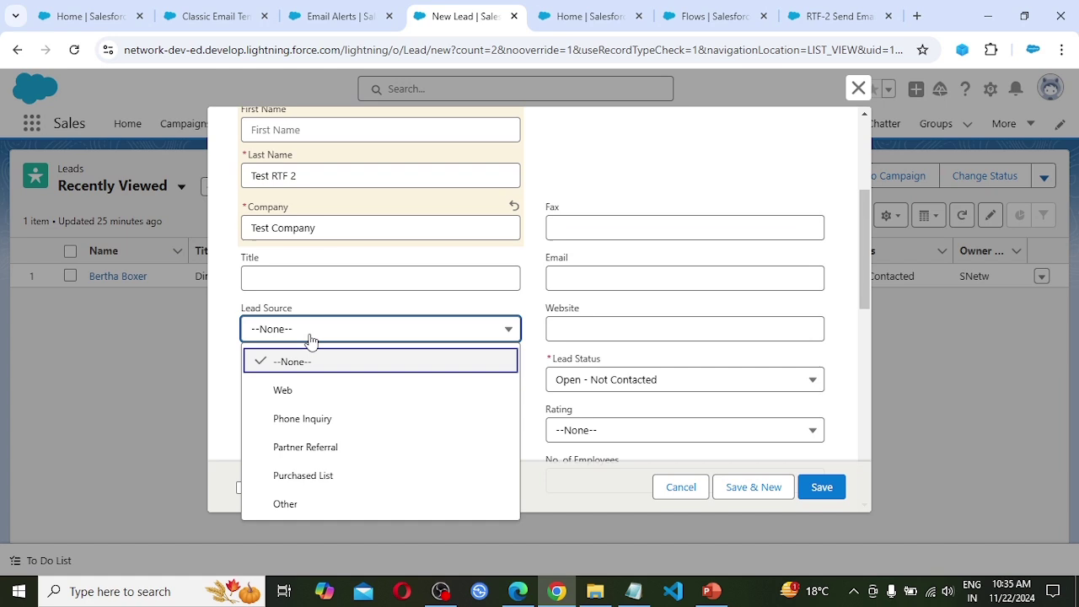
pyautogui.click(310, 395)
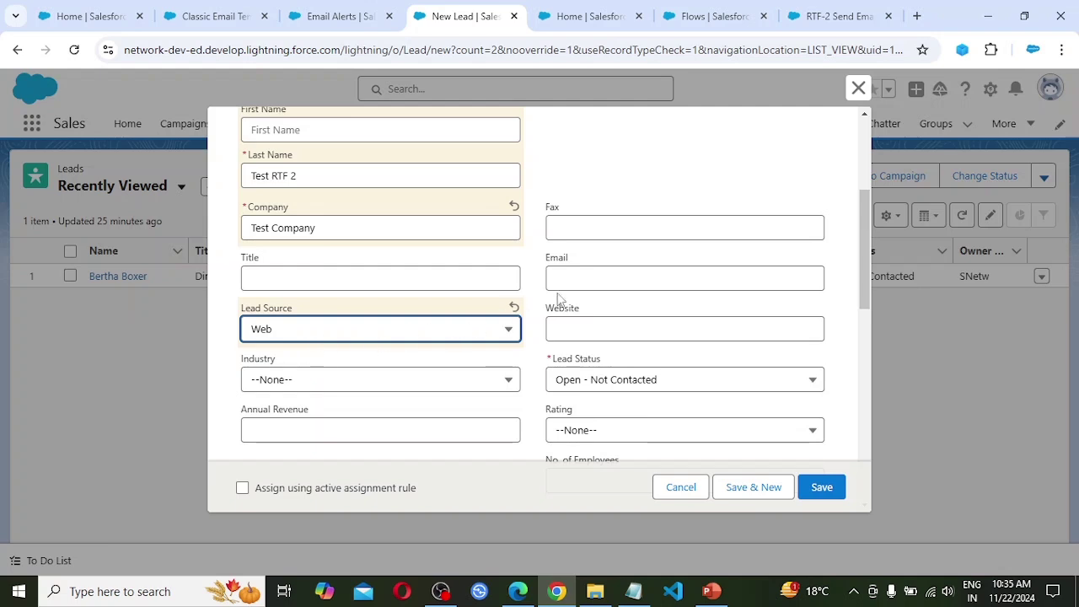
pyautogui.click(597, 277)
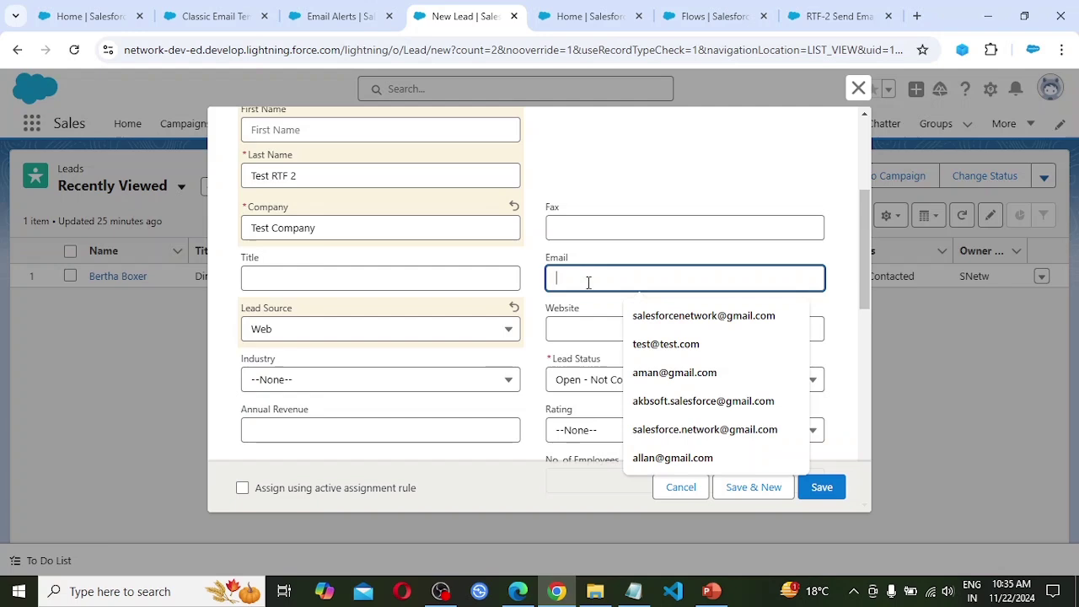
pyautogui.click(679, 315)
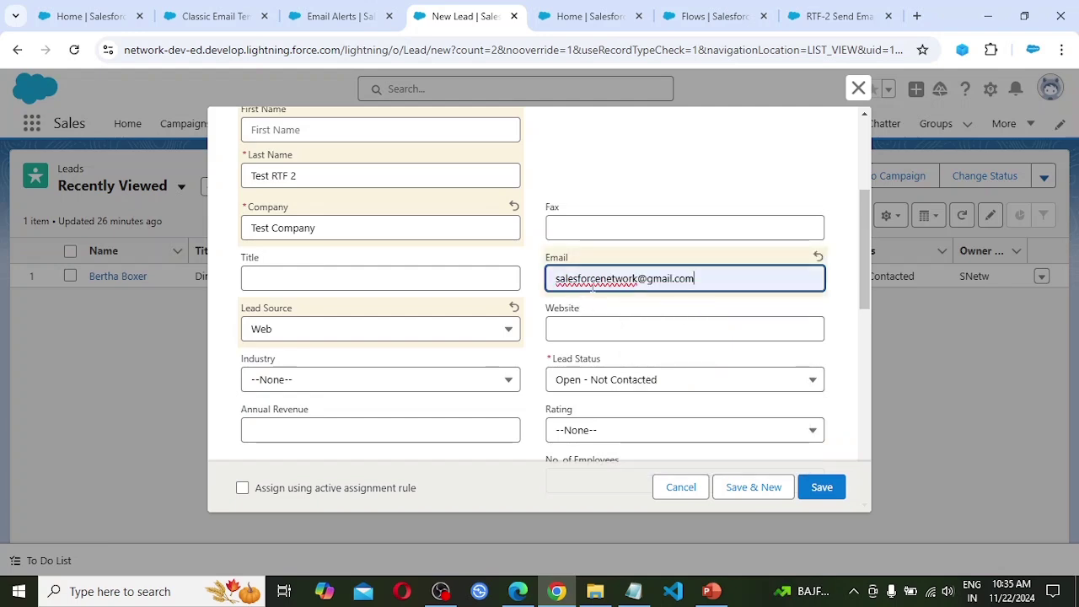
# Step: Save the new lead and display its detail fields
pyautogui.scroll(-3, 666, 395)
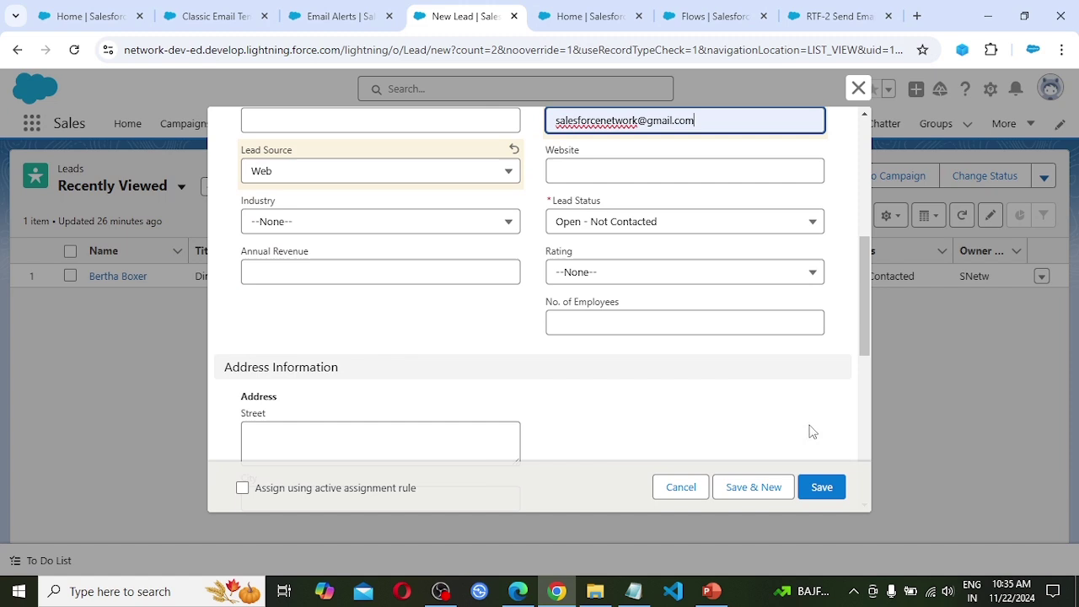
pyautogui.click(831, 487)
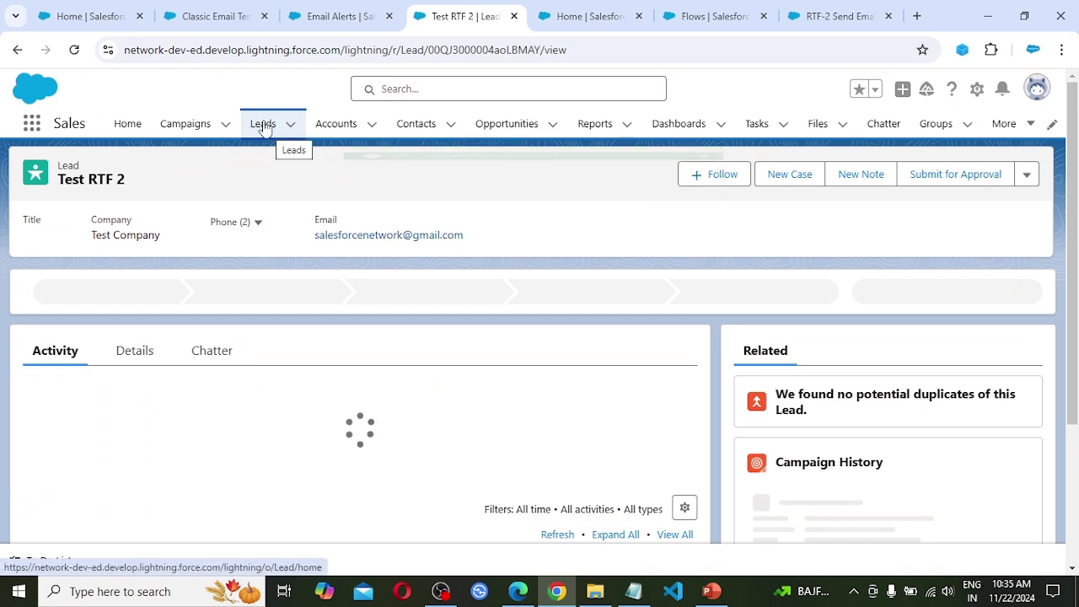
pyautogui.click(135, 351)
pyautogui.scroll(-2, 202, 371)
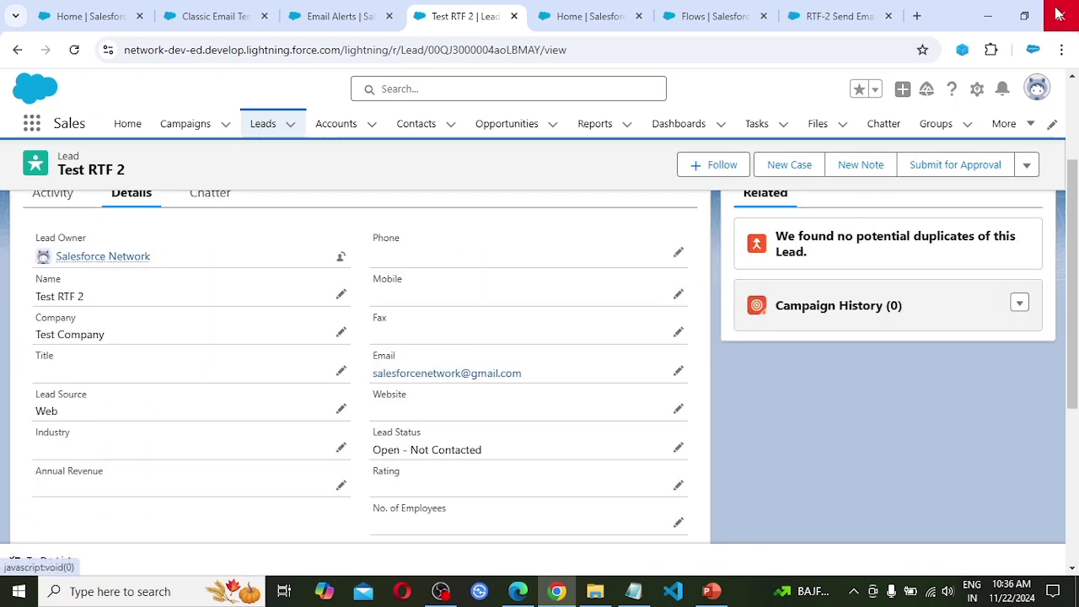
# Step: Open Gmail in a new browser tab and read the "Thank you for Signing Up!" email in the inbox
pyautogui.click(917, 17)
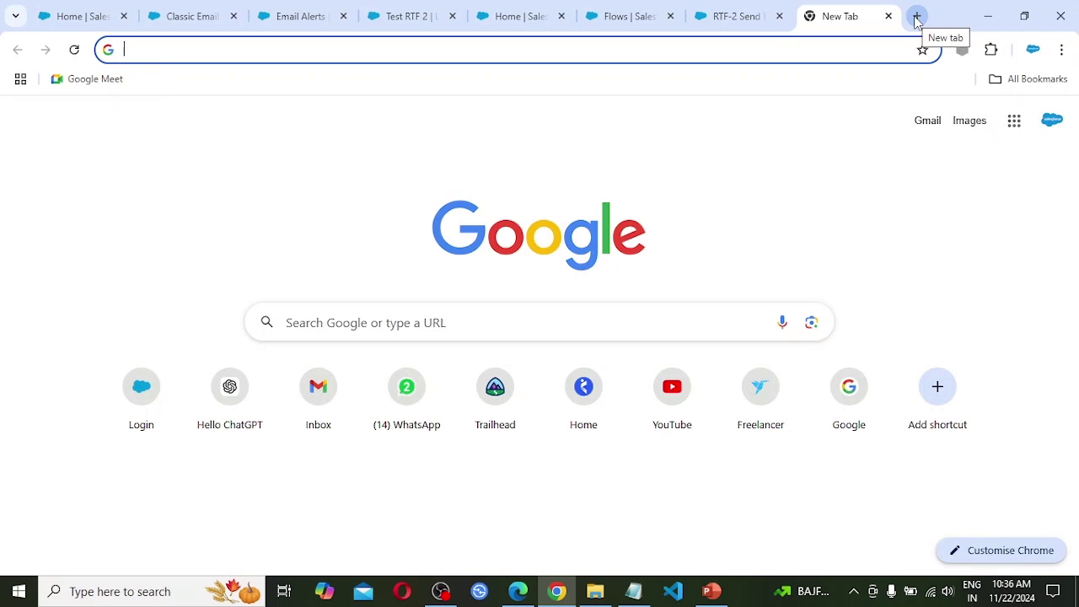
pyautogui.write('gm')
pyautogui.press('Return')
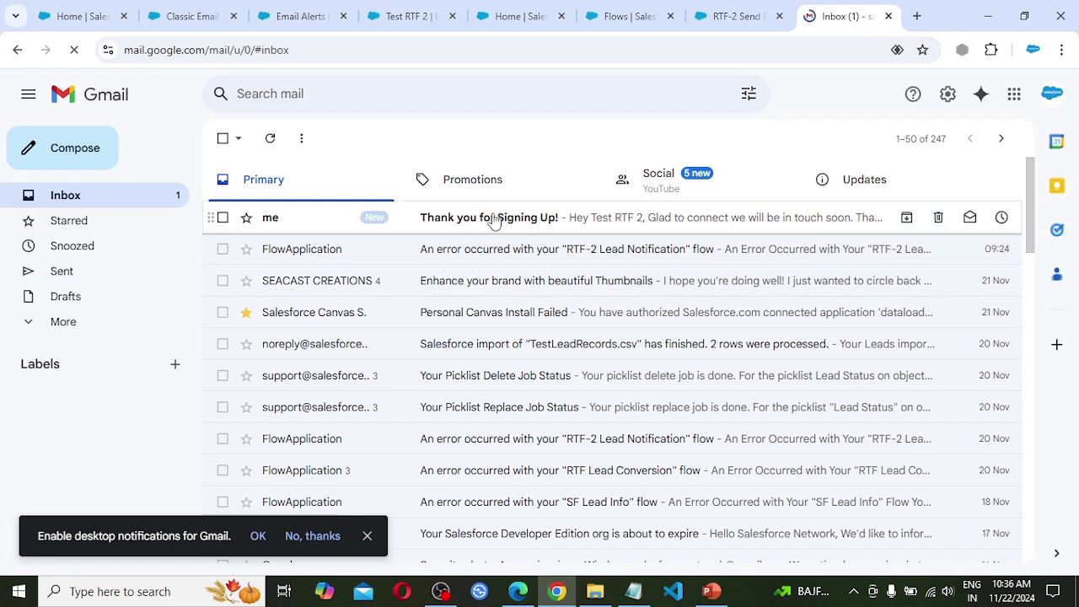
pyautogui.click(494, 218)
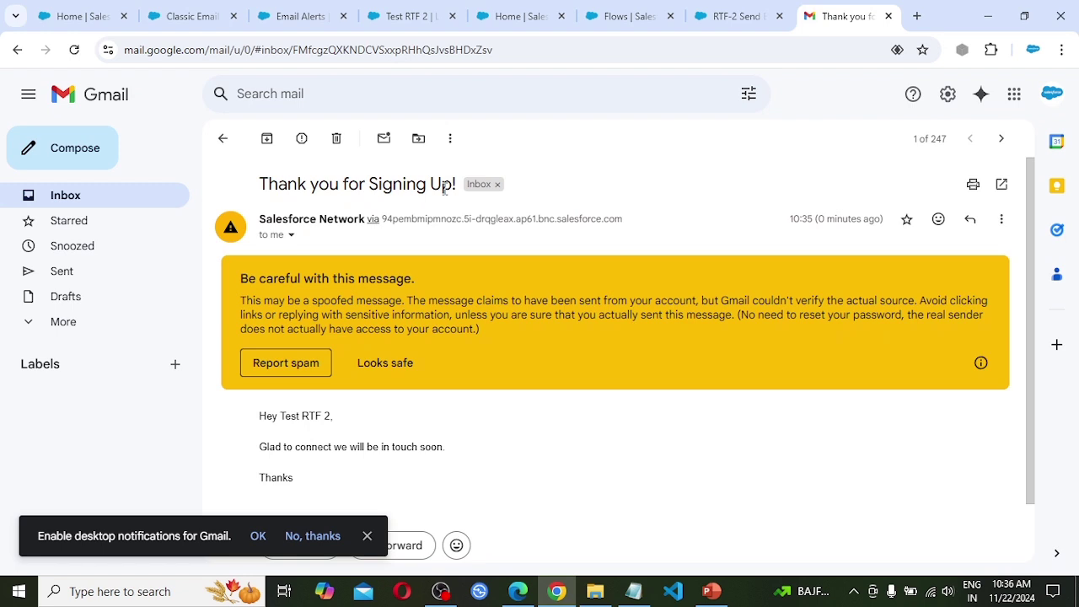
pyautogui.scroll(-1, 462, 369)
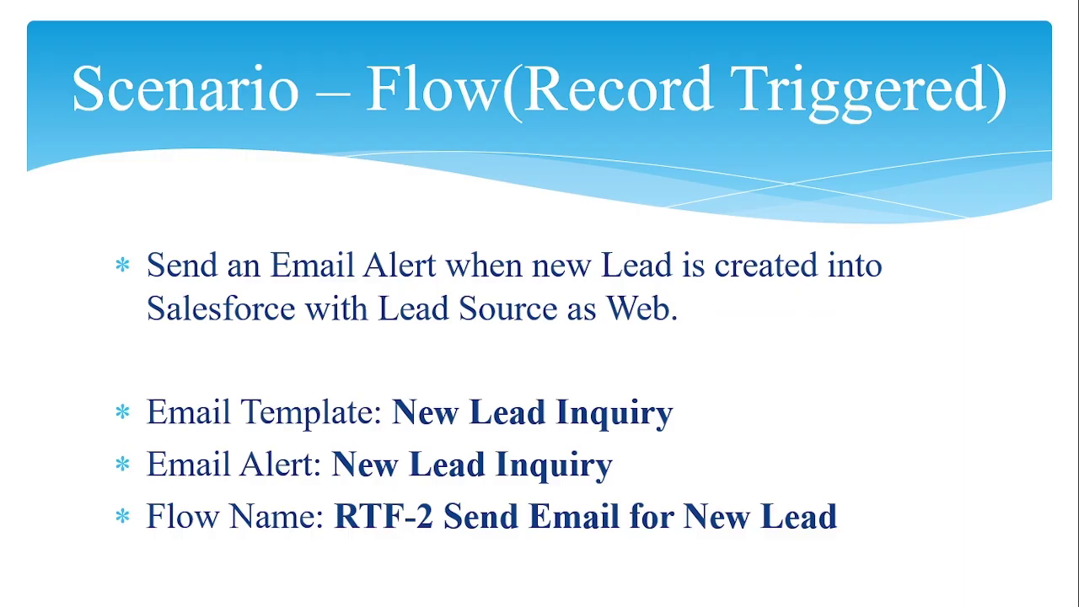
pyautogui.press('Right')
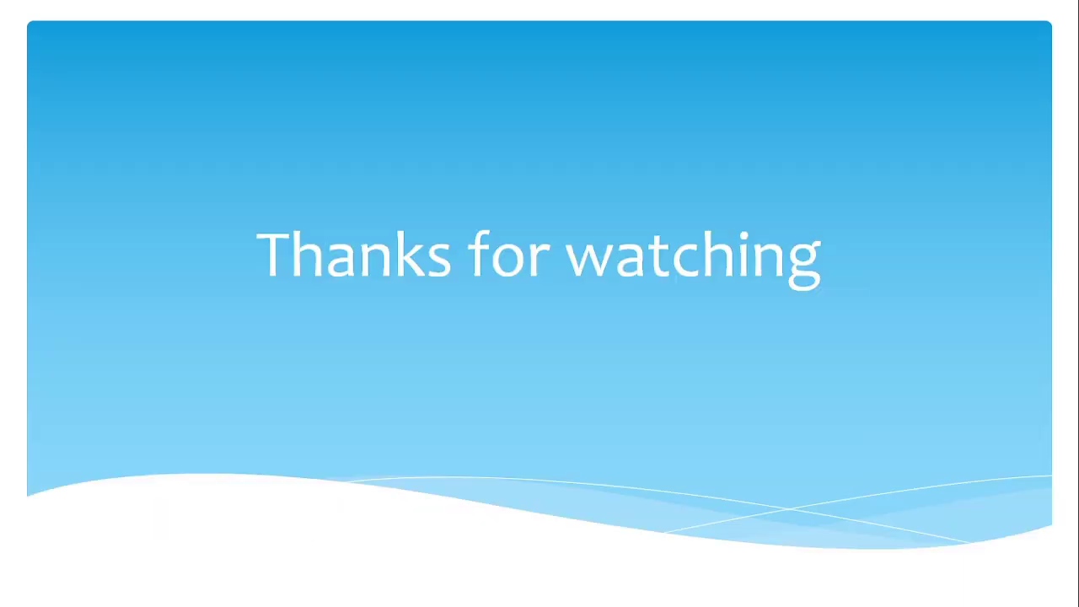